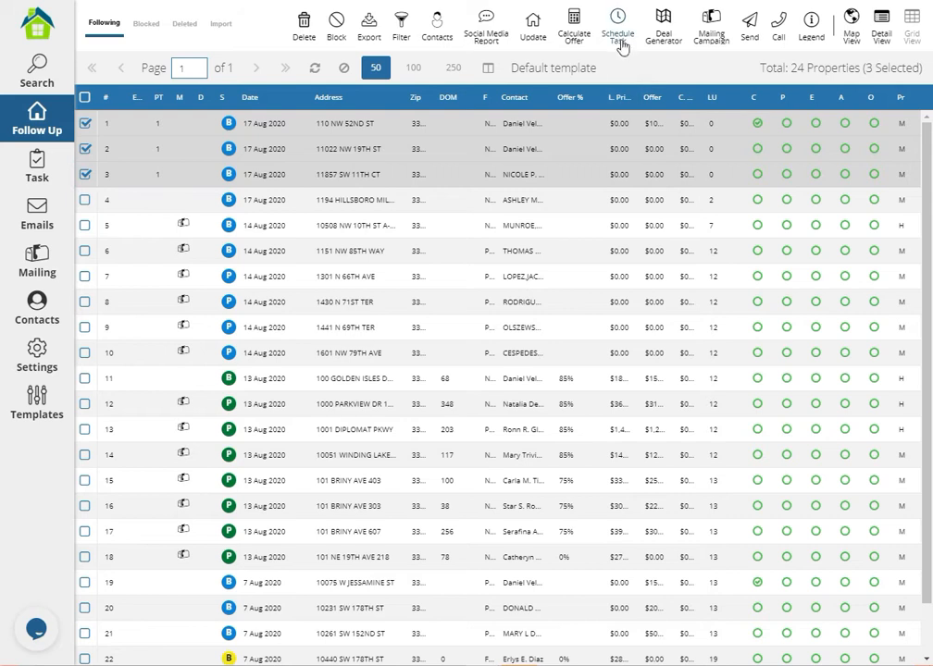
Start a manual scheduled task for the three properties, review the task types, then close the form.
click(620, 45)
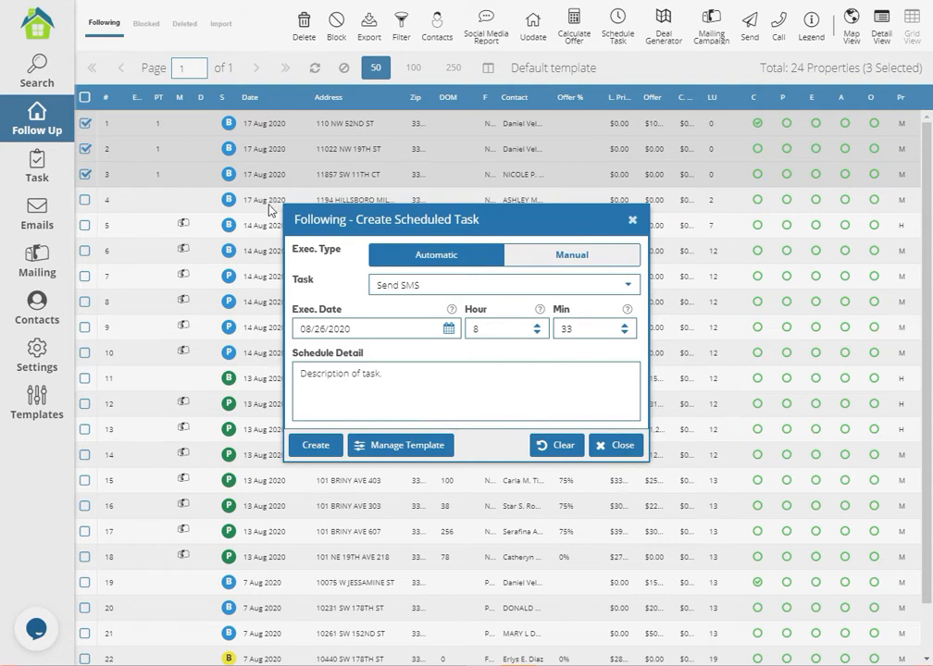
click(544, 267)
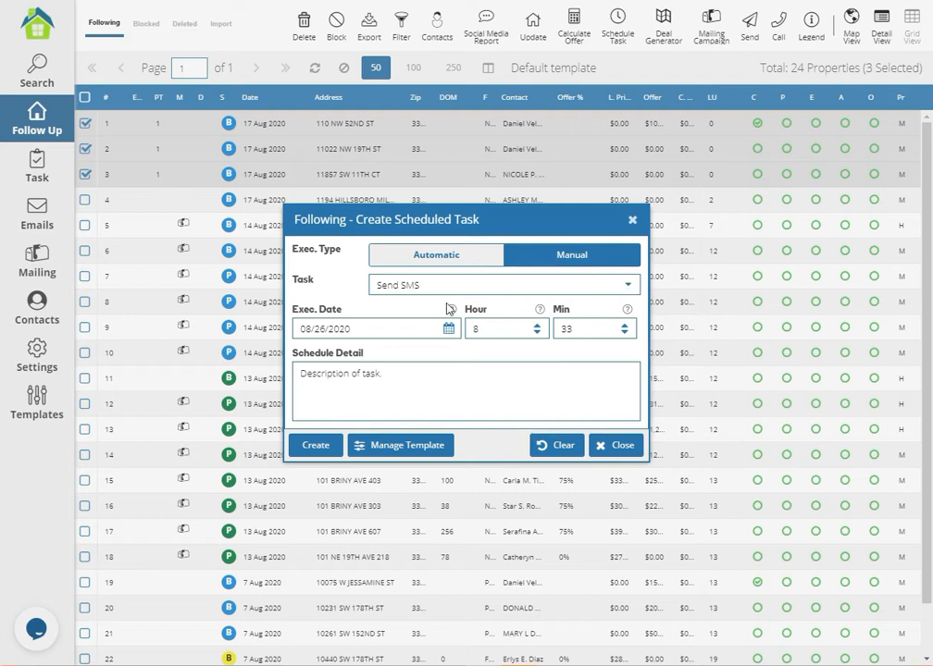
click(630, 286)
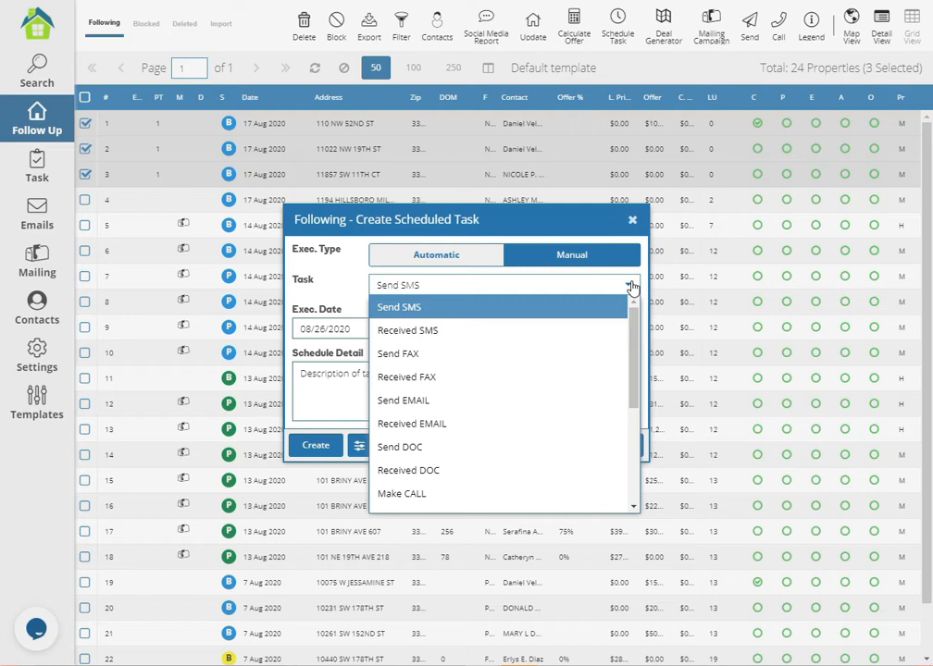
click(630, 225)
click(84, 124)
click(84, 148)
click(84, 174)
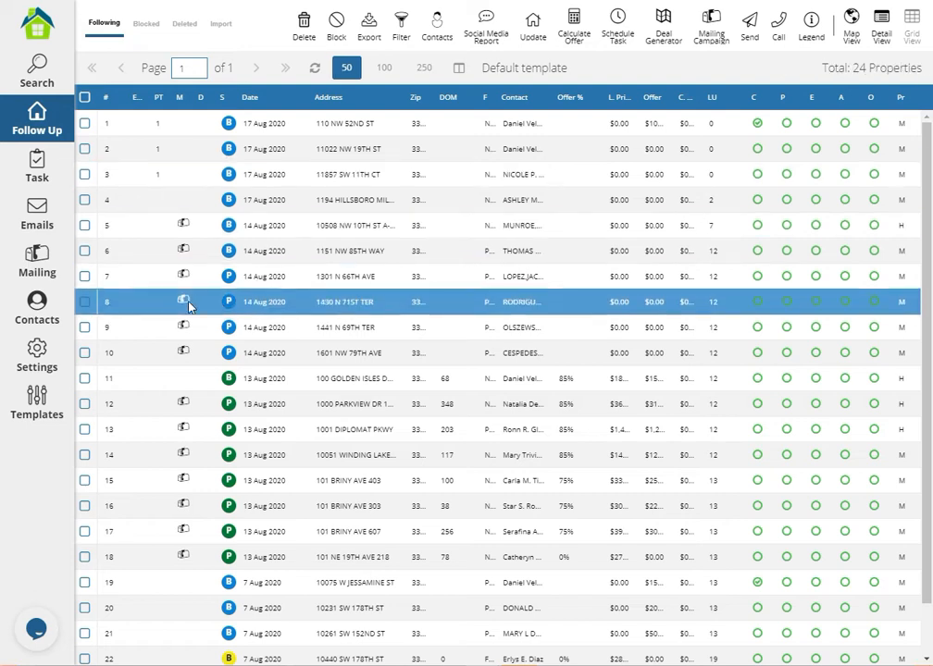
click(84, 123)
click(84, 148)
click(84, 174)
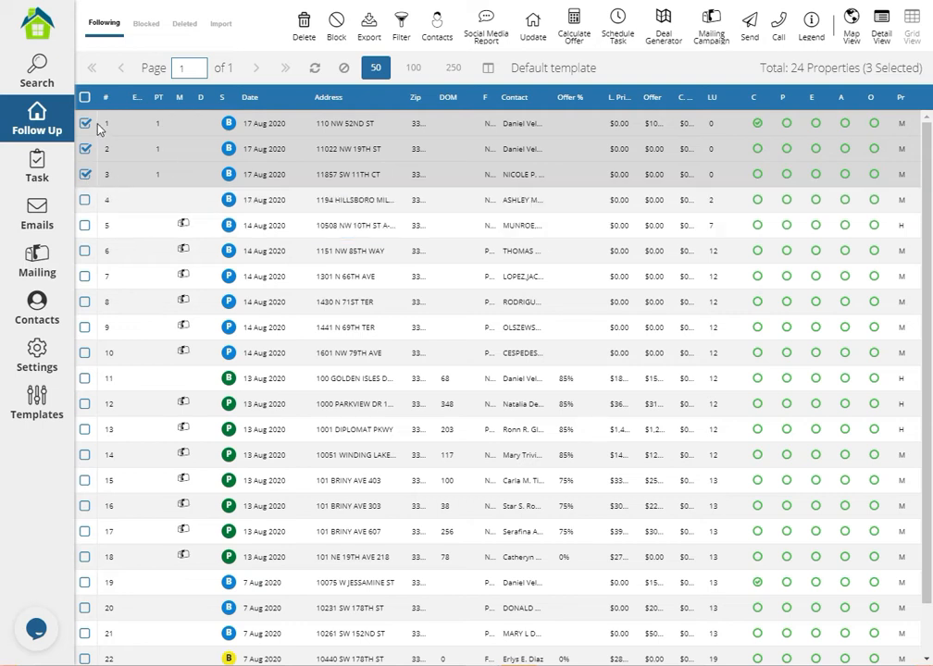
click(84, 148)
click(85, 174)
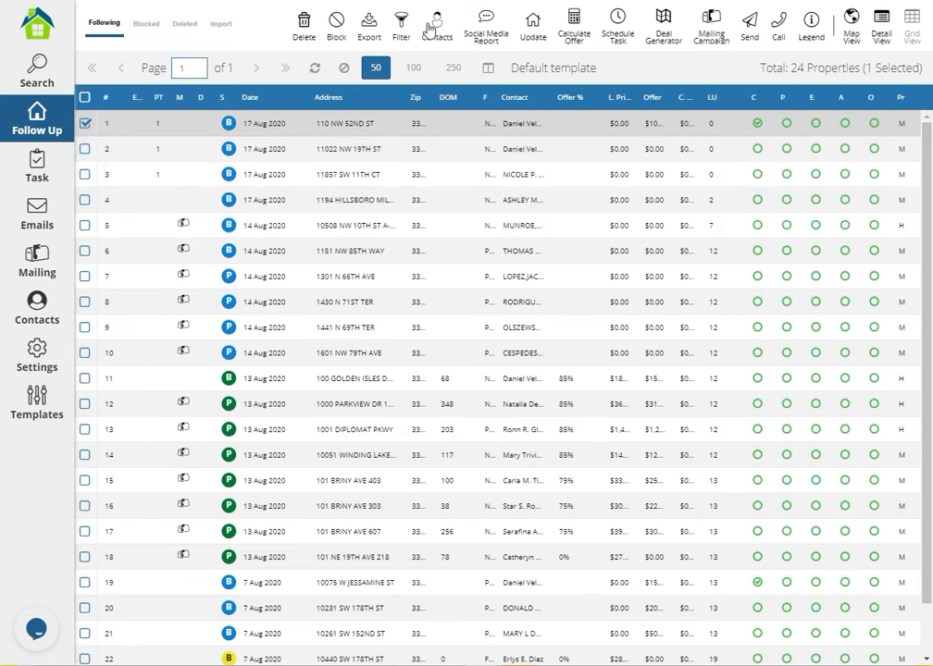
Create a manual Send EMAIL task for it addressed to Default and confirm.
click(618, 26)
click(627, 287)
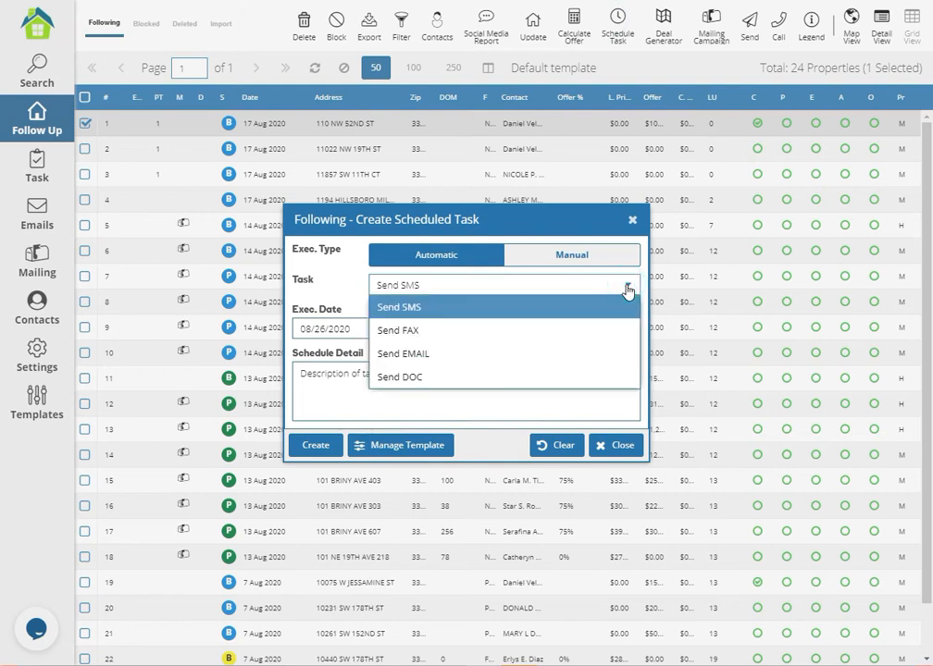
click(445, 355)
click(549, 256)
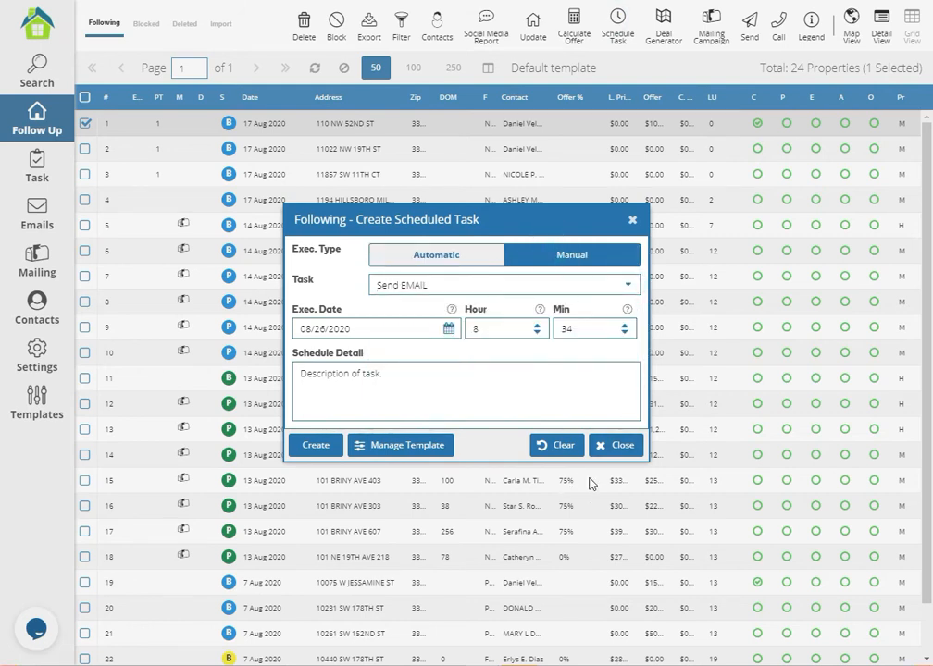
click(314, 445)
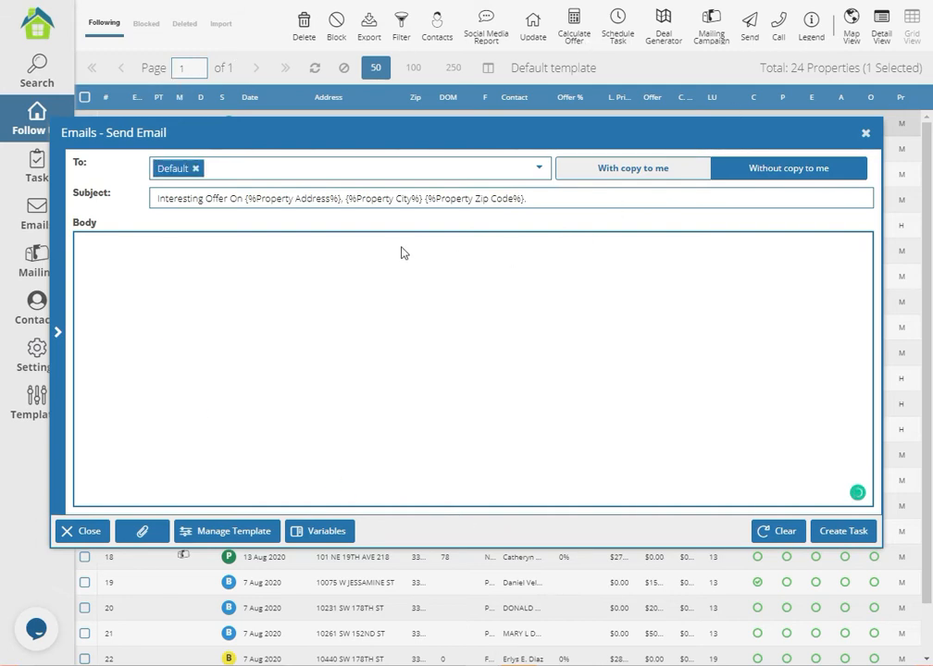
click(854, 535)
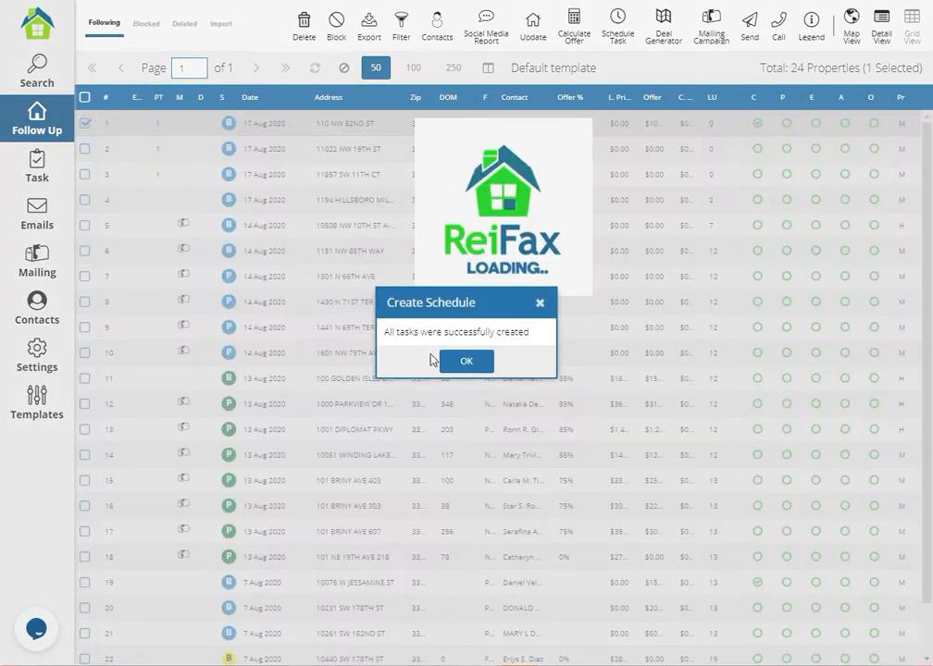
click(465, 363)
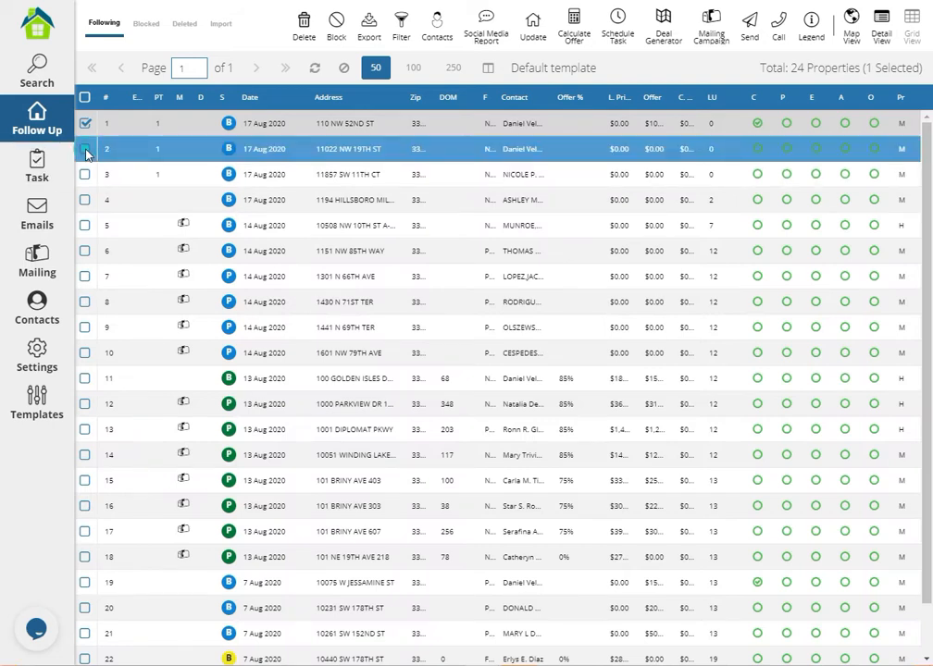
click(85, 150)
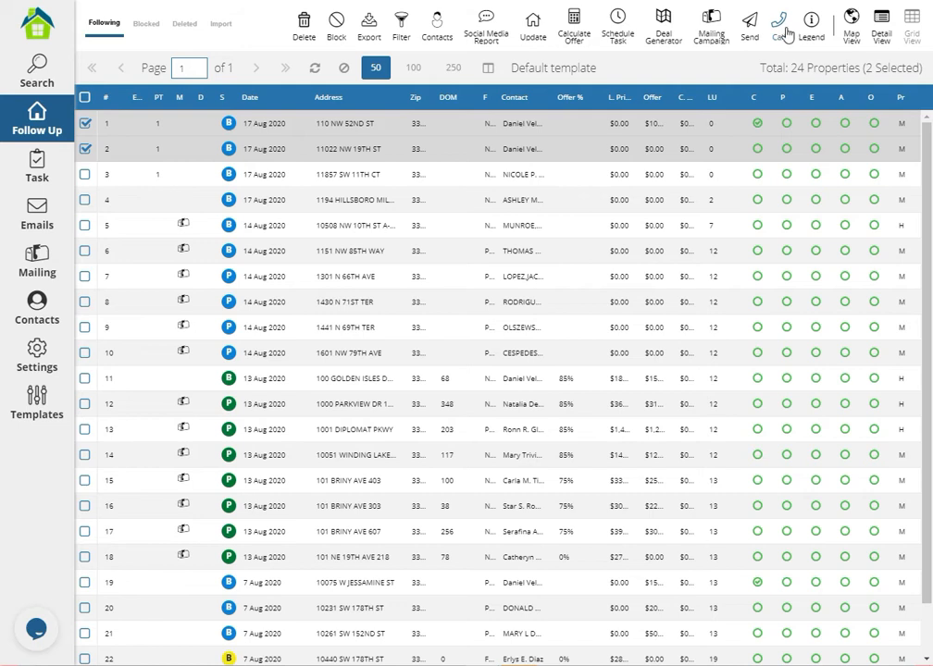
click(618, 26)
click(613, 280)
click(581, 260)
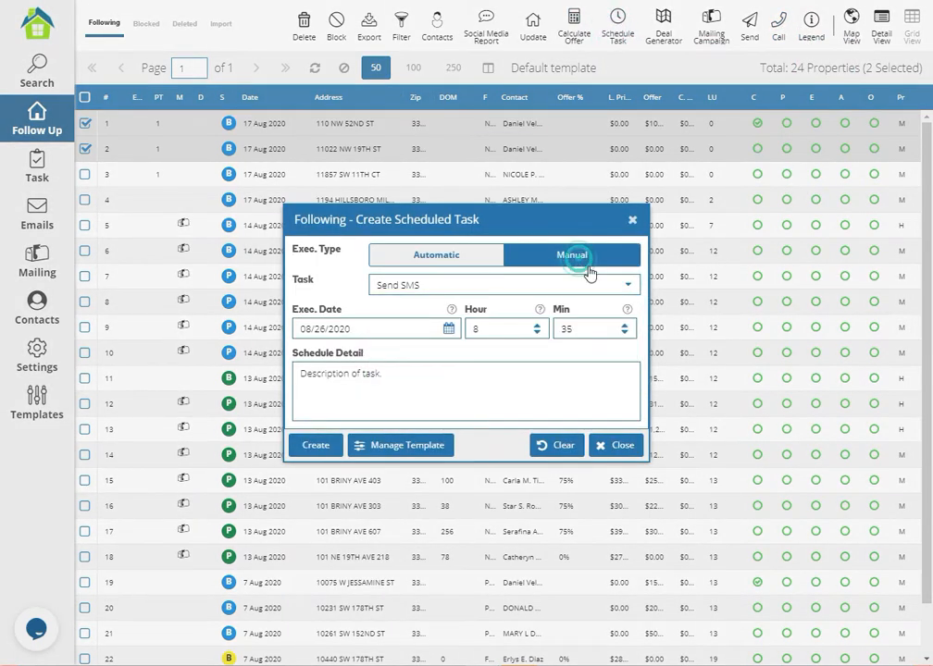
click(633, 289)
click(457, 502)
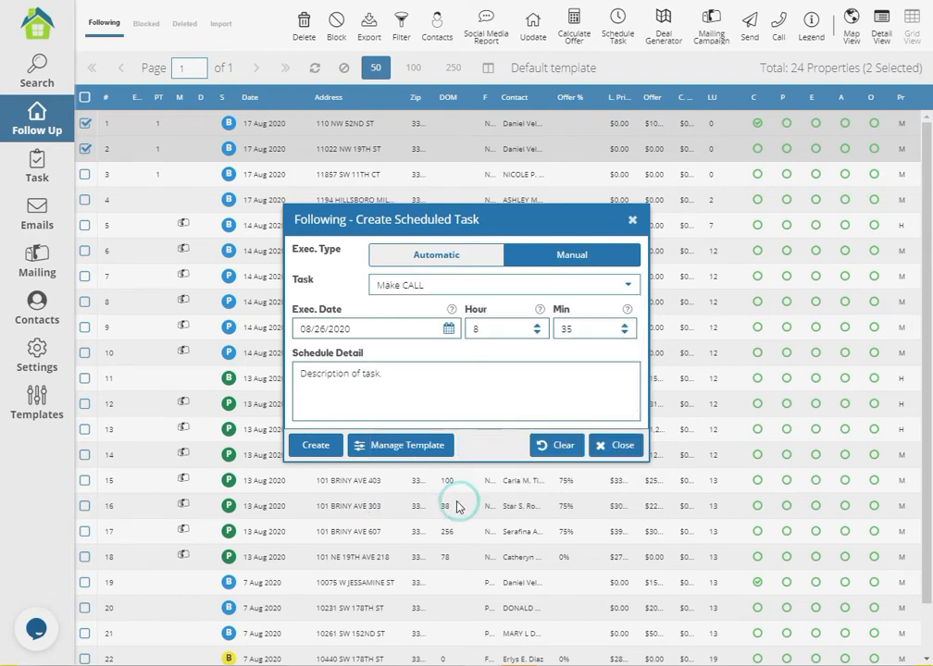
click(447, 330)
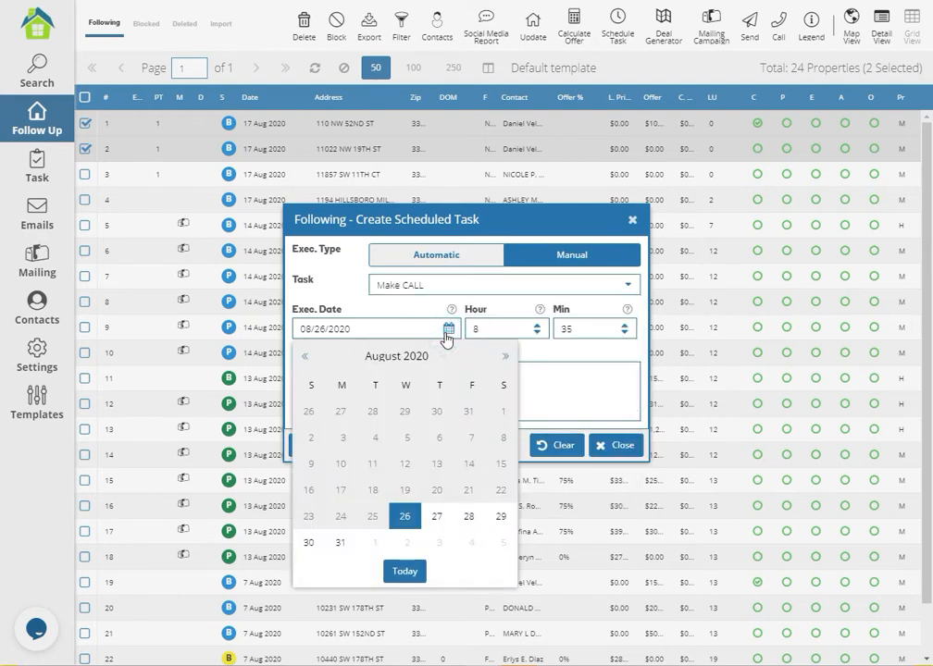
click(436, 519)
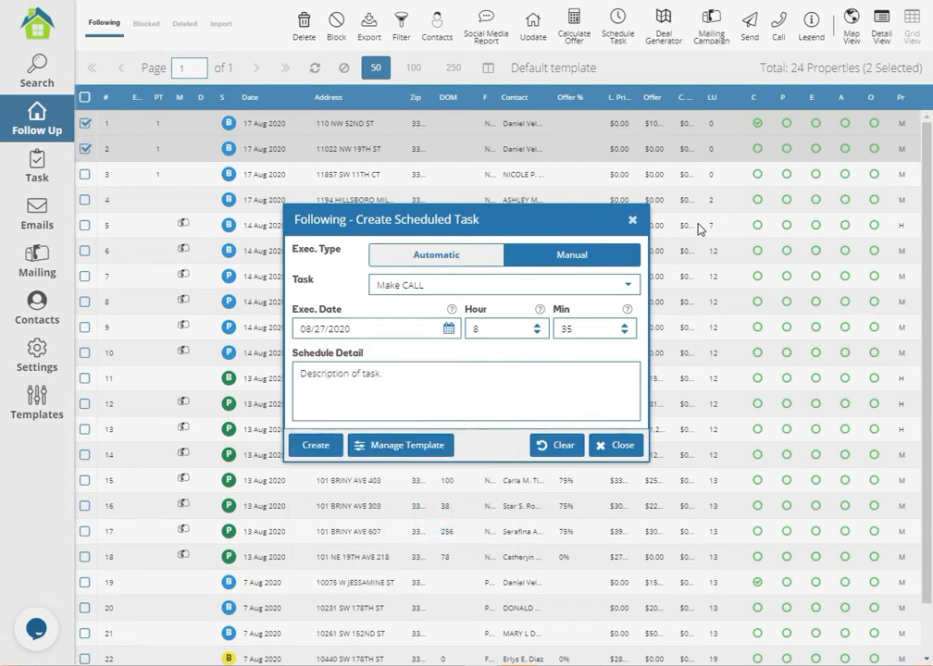
click(537, 333)
click(537, 333)
click(537, 333)
click(536, 333)
click(536, 334)
click(537, 332)
click(537, 331)
click(501, 329)
text(9)
click(578, 325)
text(00)
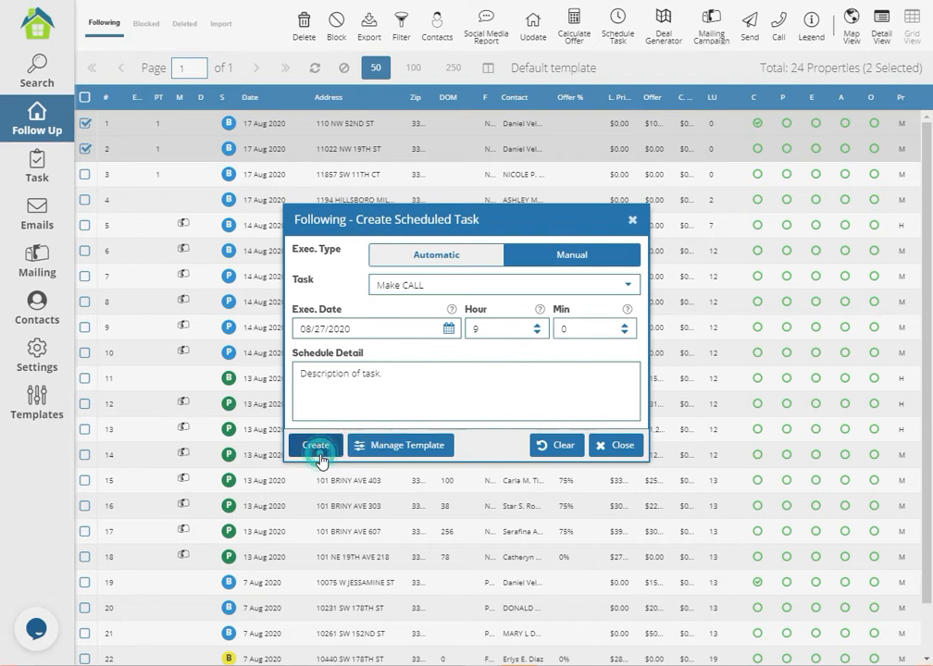
click(318, 448)
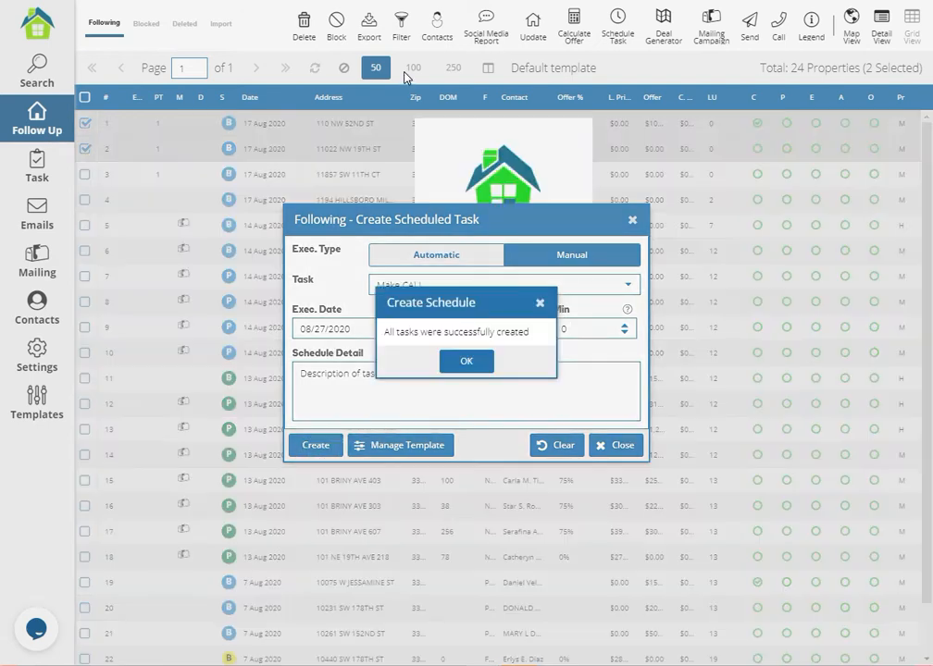
click(466, 361)
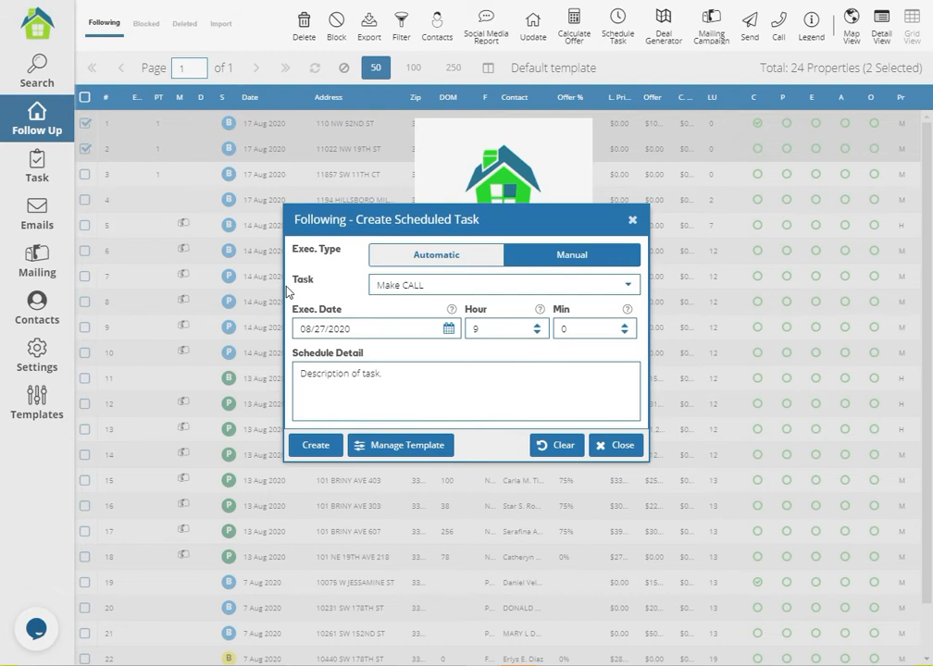
click(633, 223)
click(85, 175)
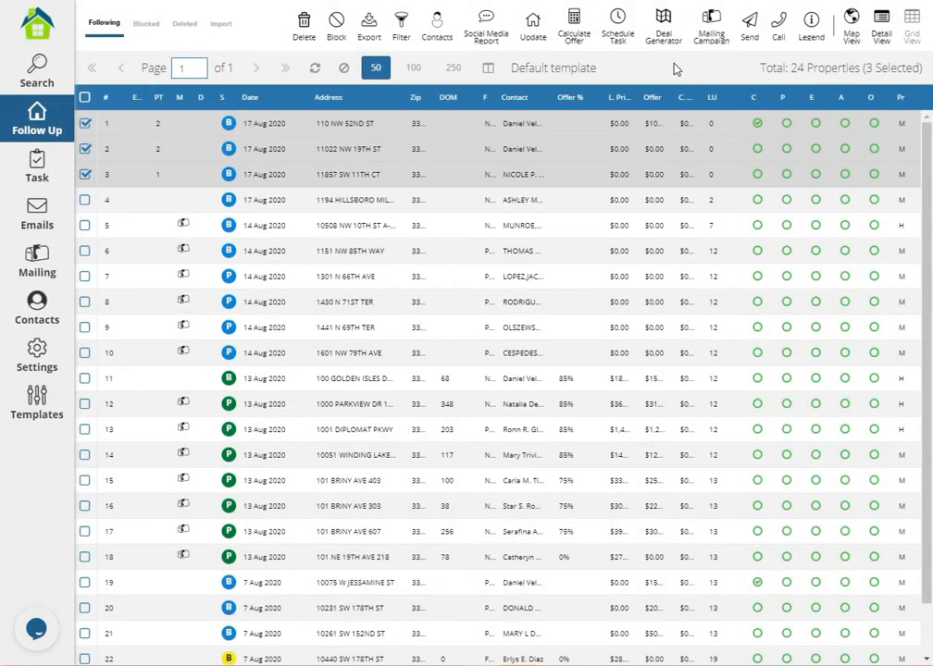
Set up a manual Received SMS task for the three properties dated August 28.
click(617, 26)
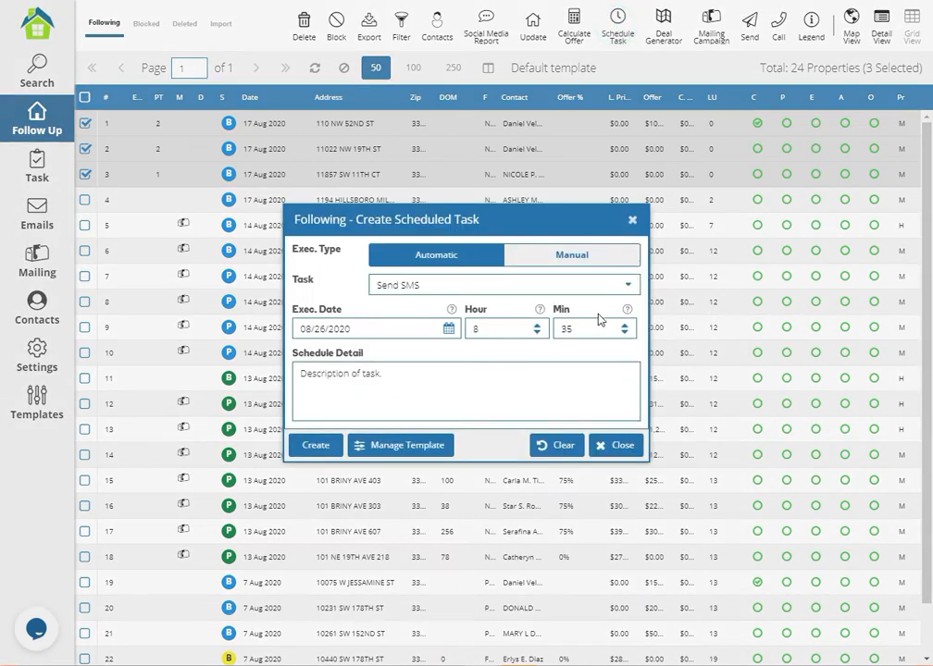
click(629, 287)
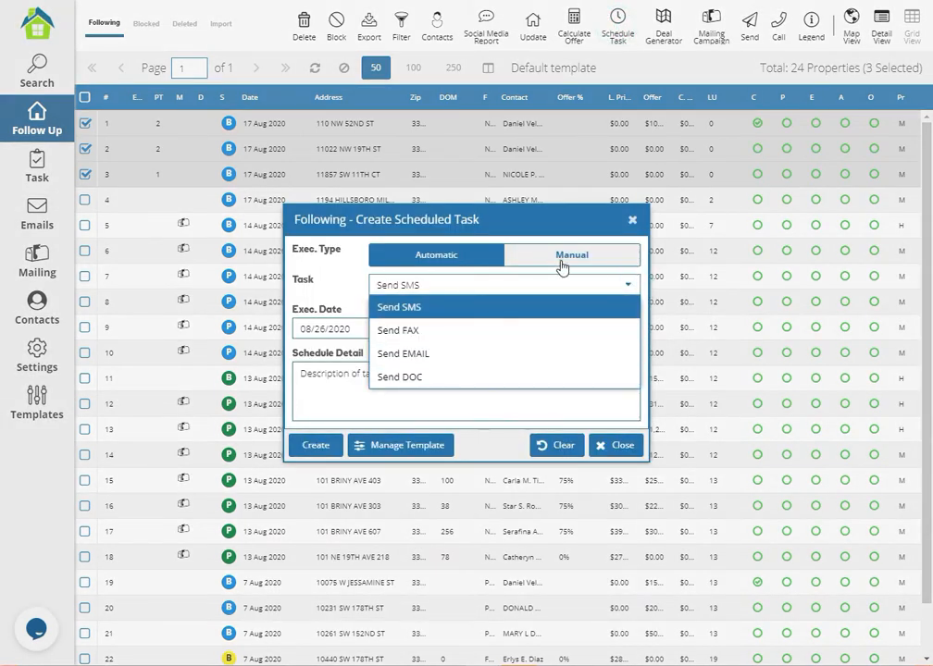
click(560, 259)
click(629, 285)
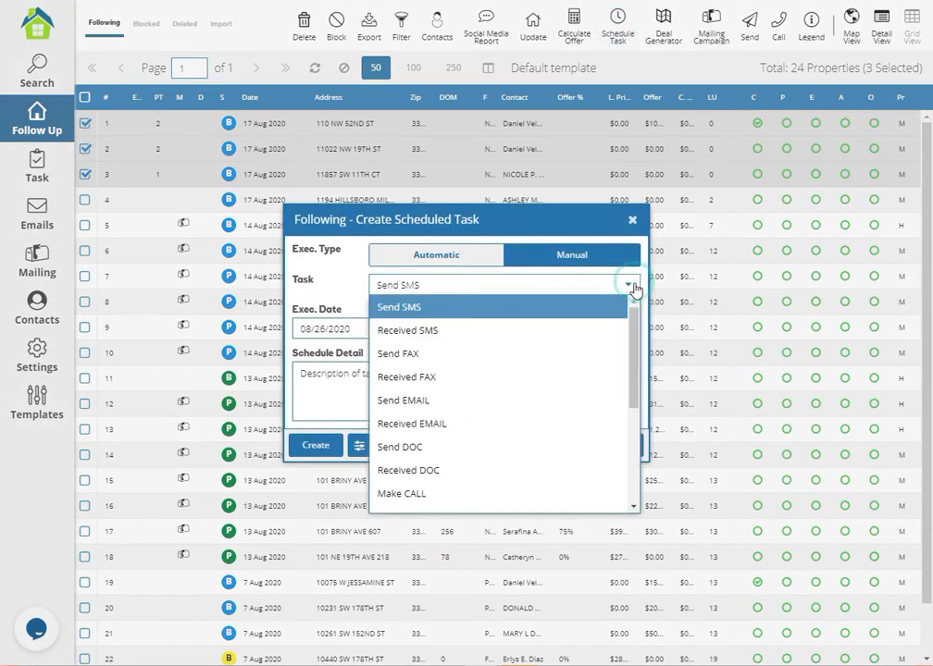
click(437, 331)
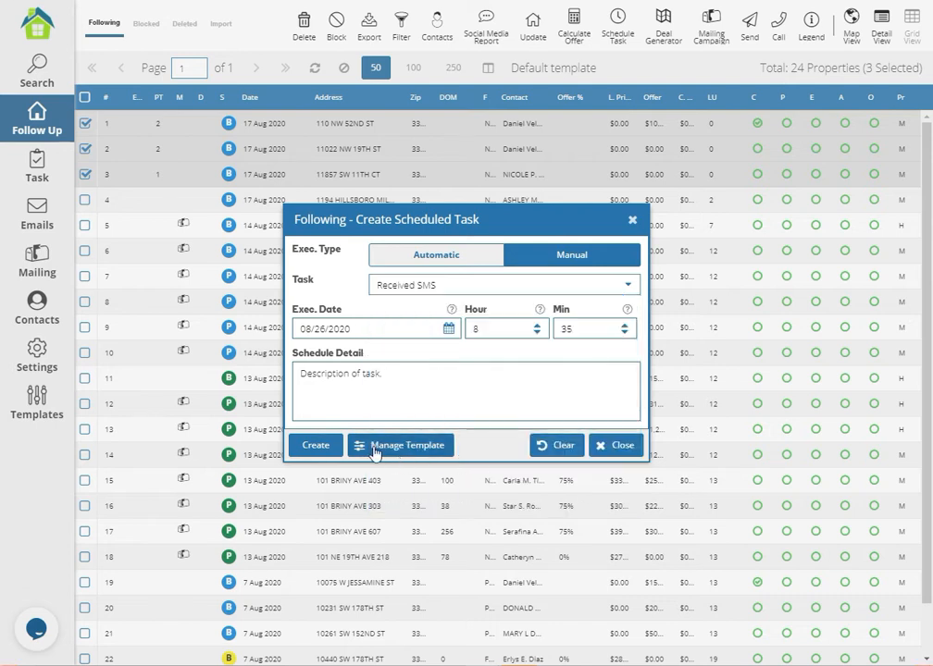
click(450, 329)
click(469, 517)
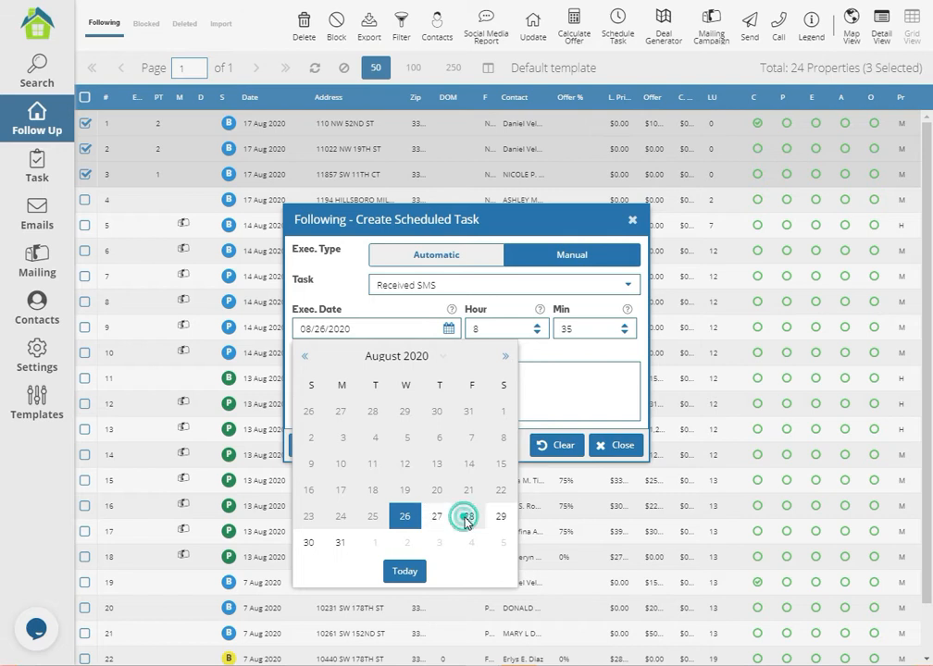
Address it to Default, enter completion detail 'W', and create the tasks.
click(312, 446)
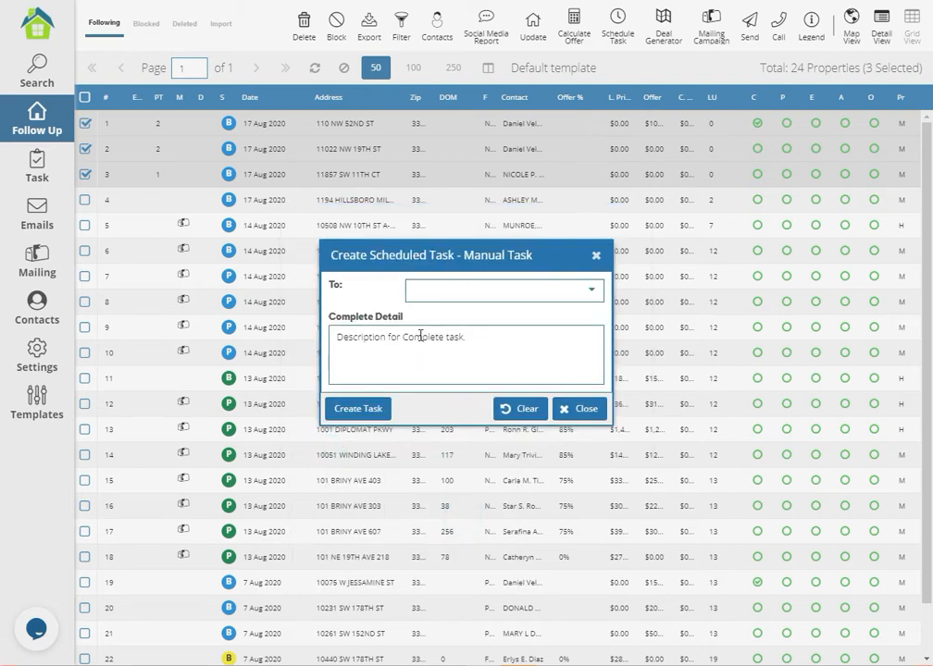
click(596, 293)
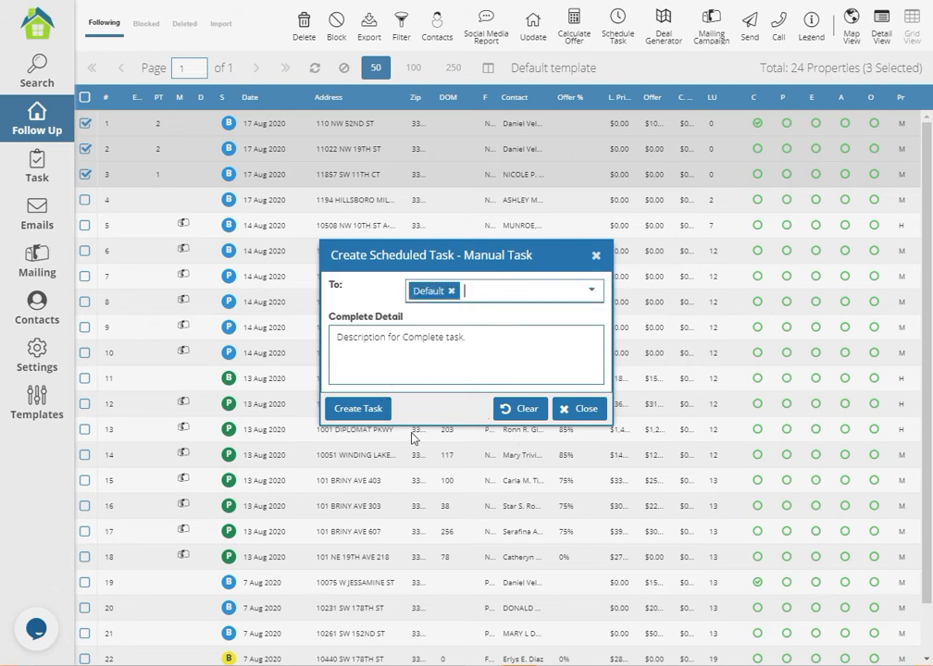
click(365, 353)
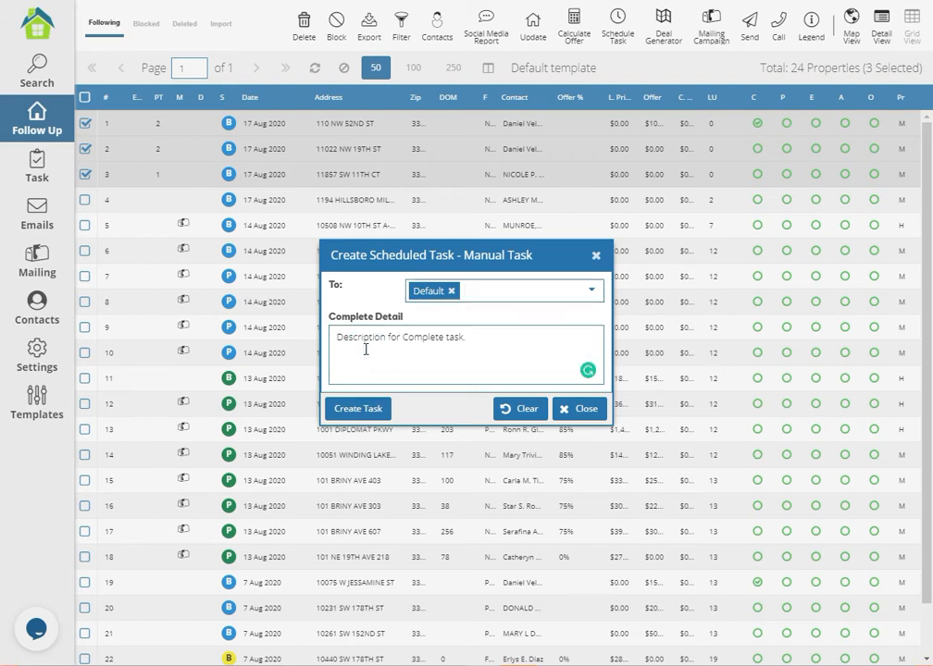
text(Waiting reply)
click(370, 408)
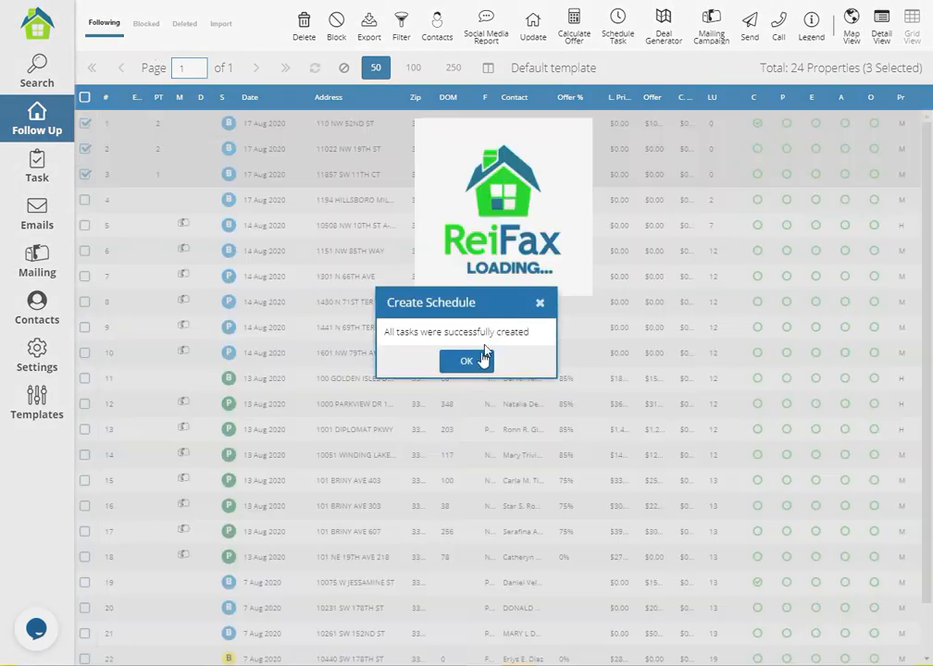
click(480, 363)
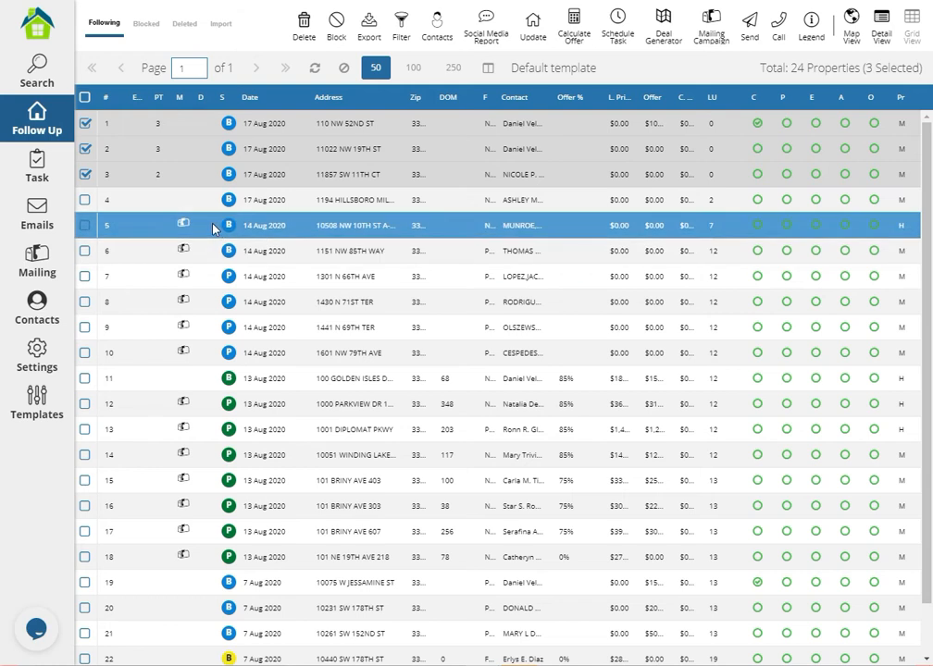
click(84, 200)
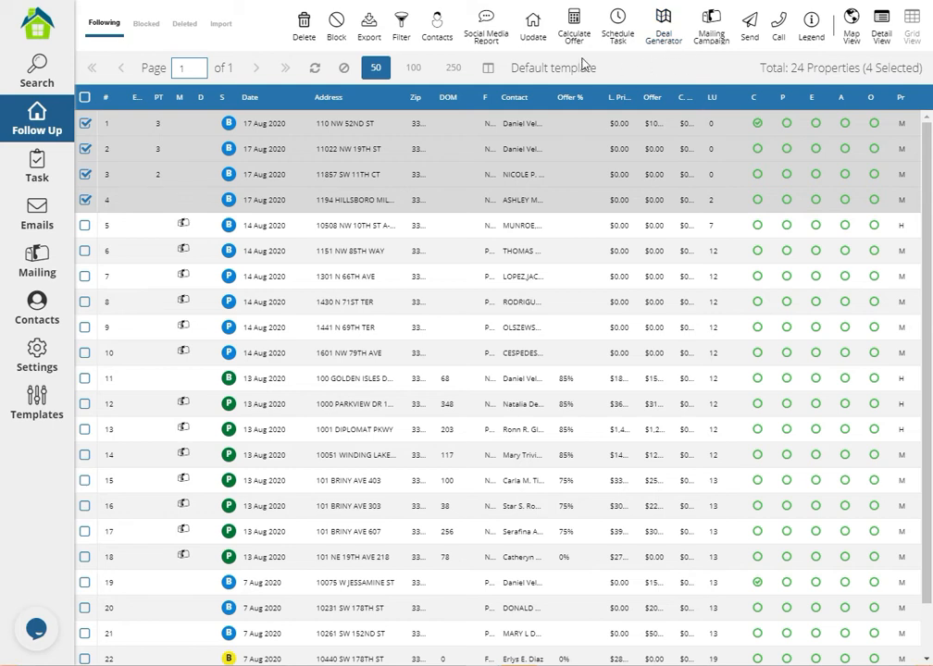
Configure a manual Send DOC task for the four properties dated 08/31/2020 and submit it.
click(618, 31)
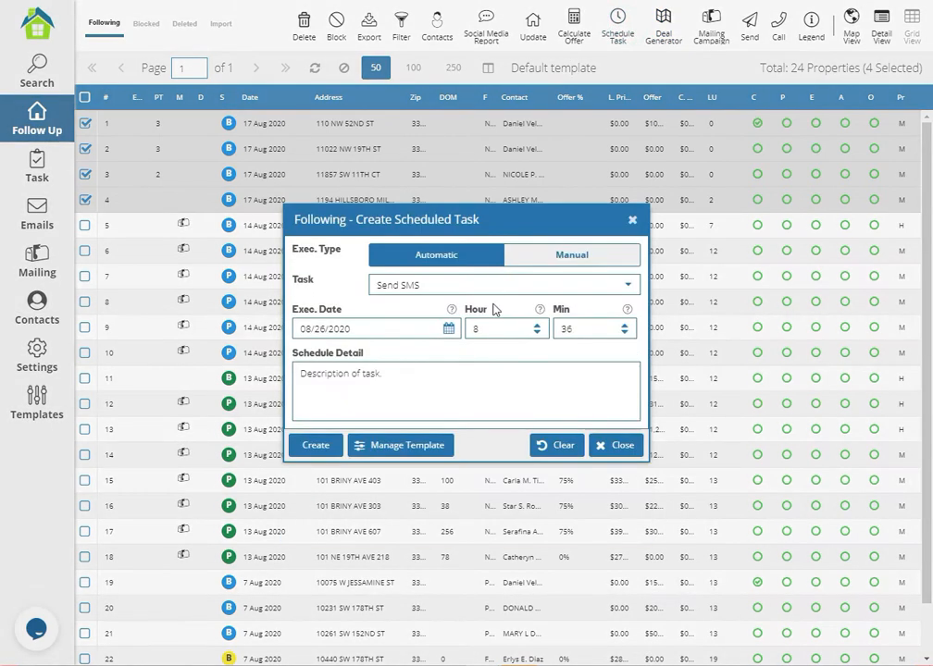
click(627, 287)
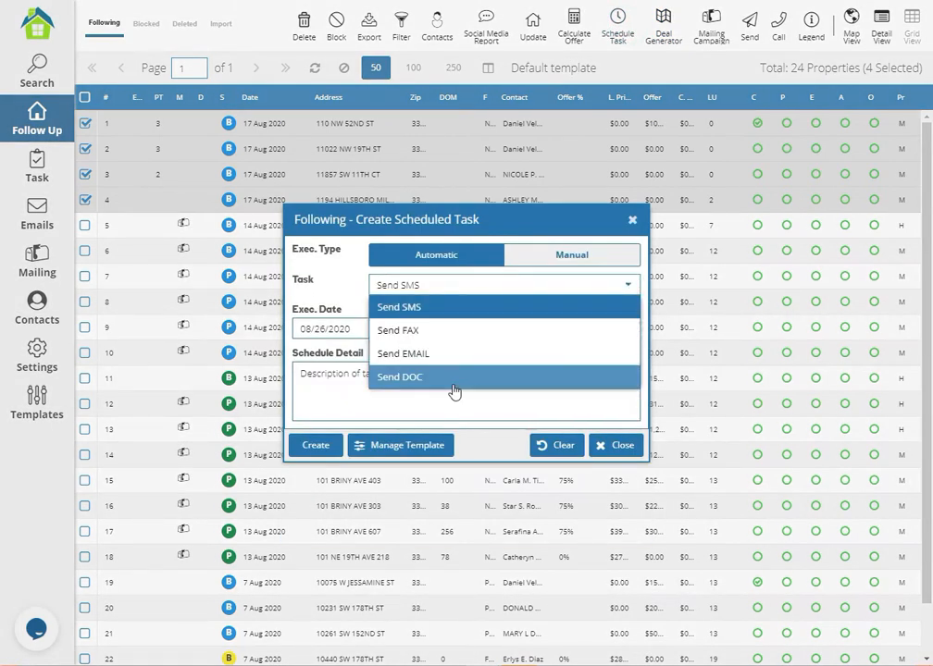
click(450, 379)
click(581, 255)
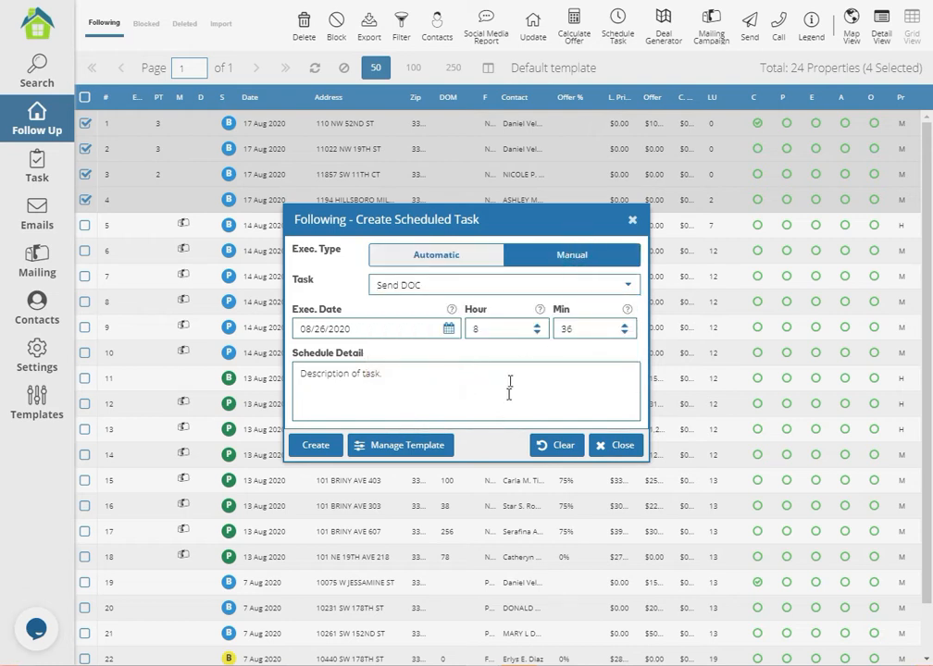
click(451, 330)
click(317, 447)
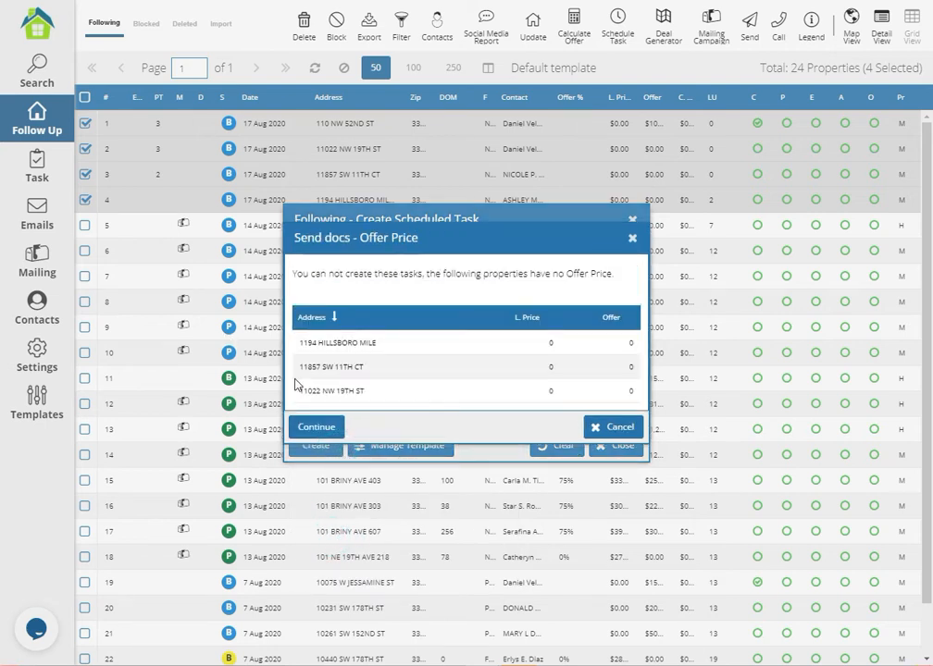
click(631, 345)
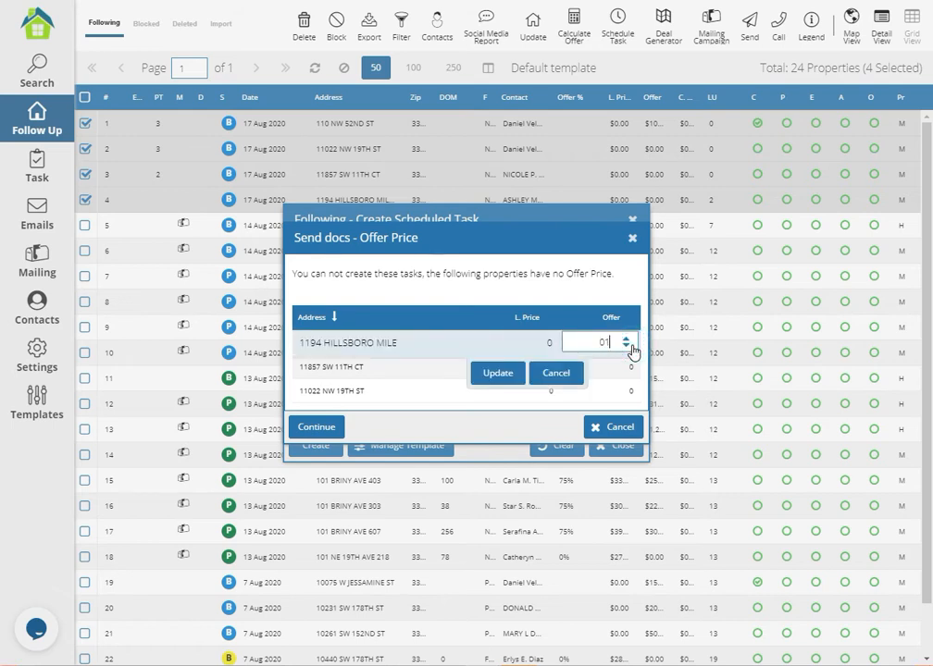
key(BackSpace)
key(BackSpace)
text(250000)
click(626, 371)
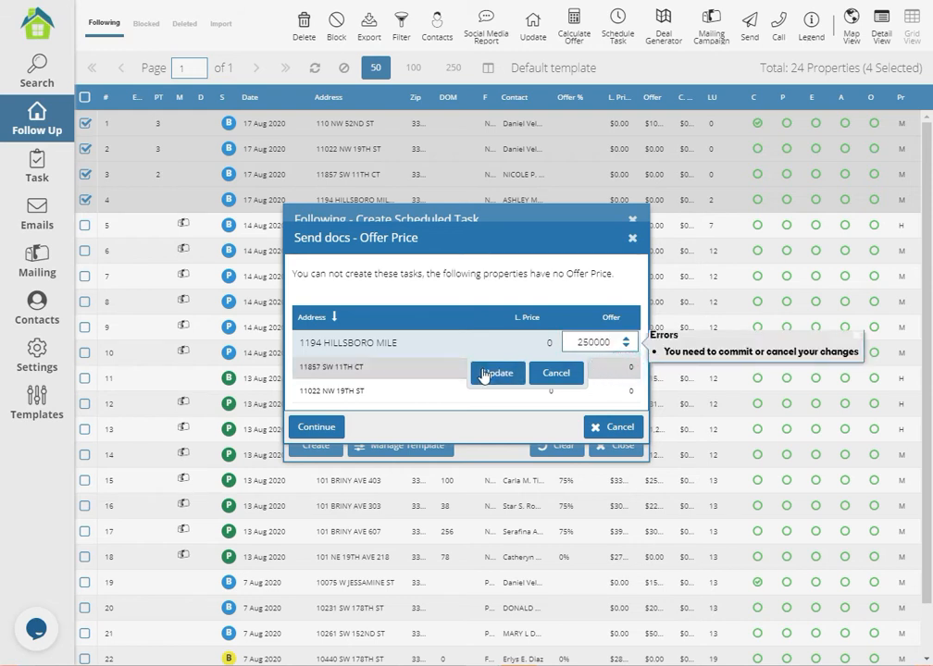
click(490, 374)
click(597, 370)
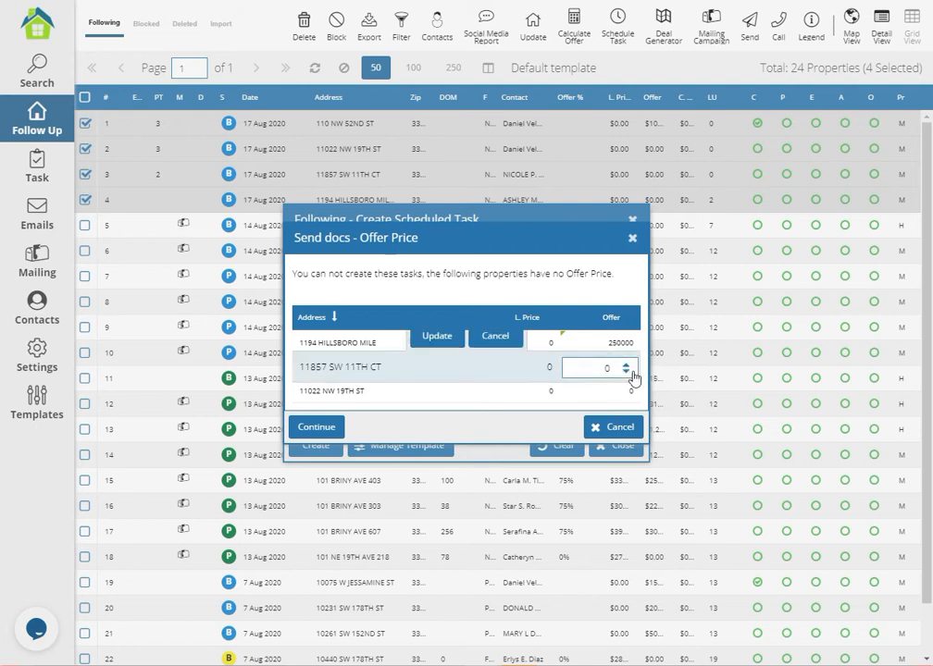
key(BackSpace)
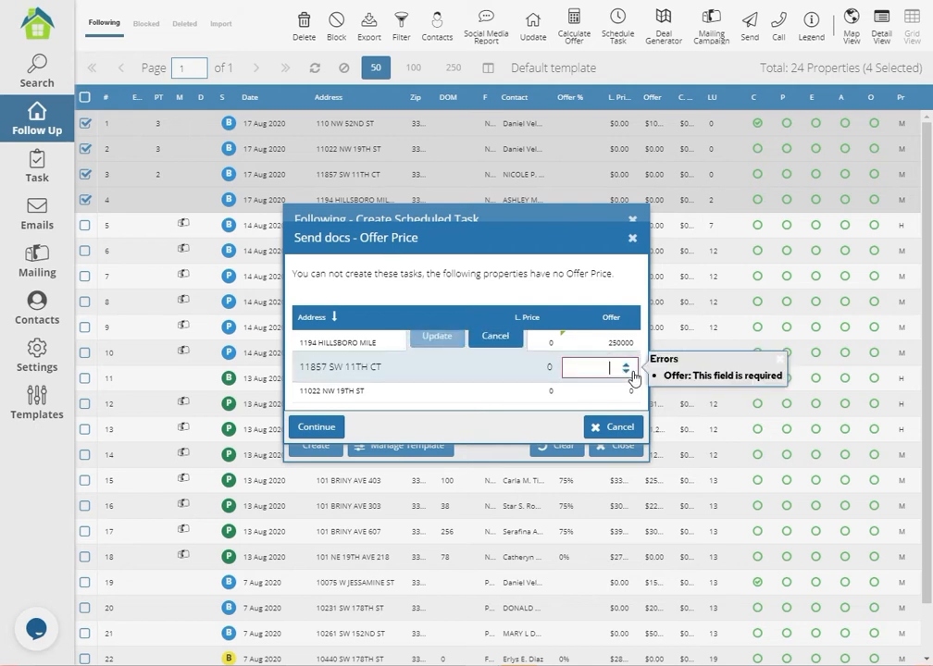
text(30000)
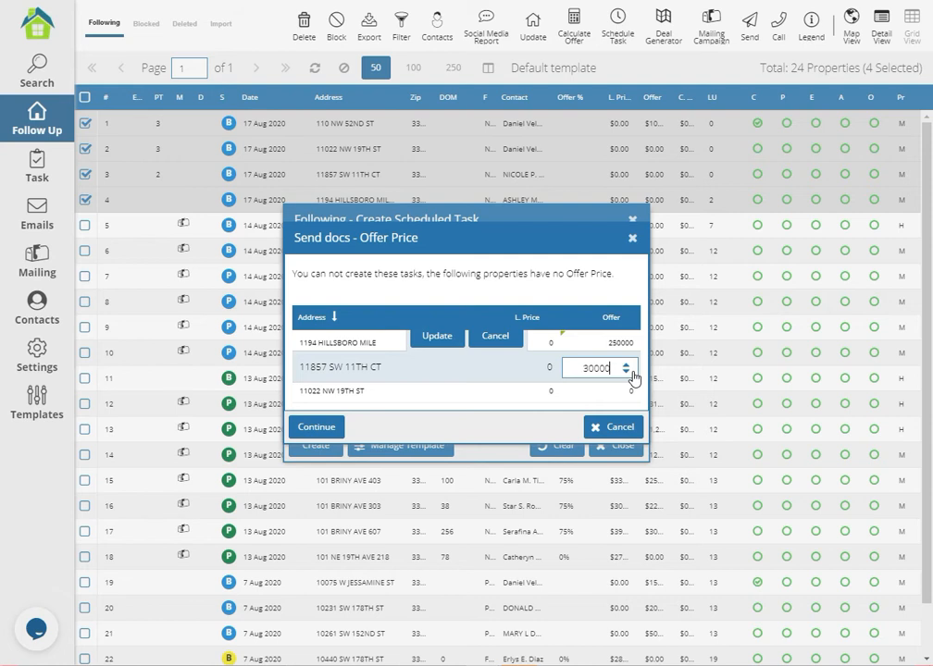
text(0)
click(618, 391)
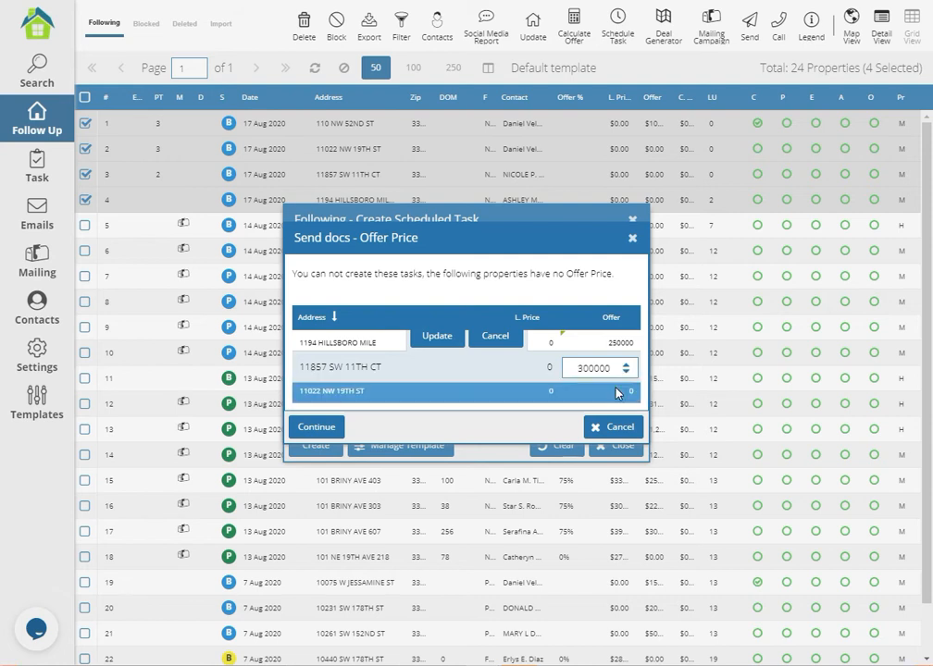
click(438, 337)
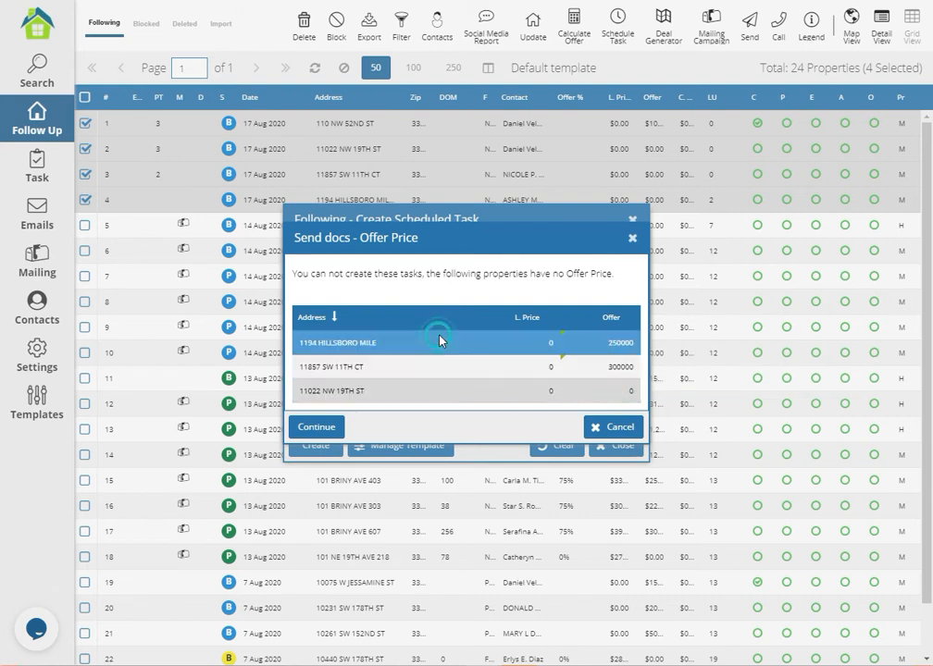
click(631, 392)
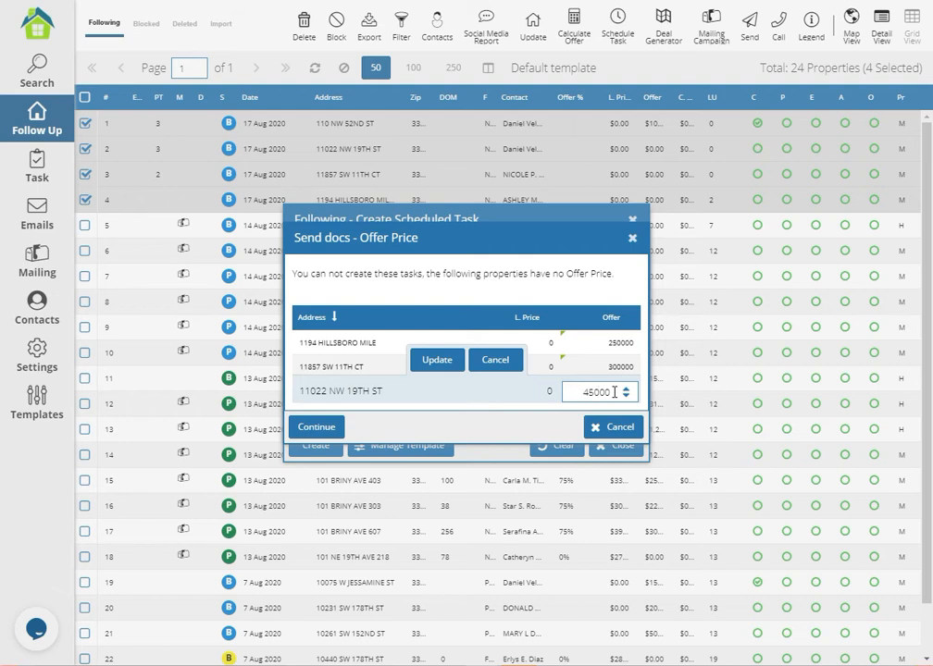
click(437, 360)
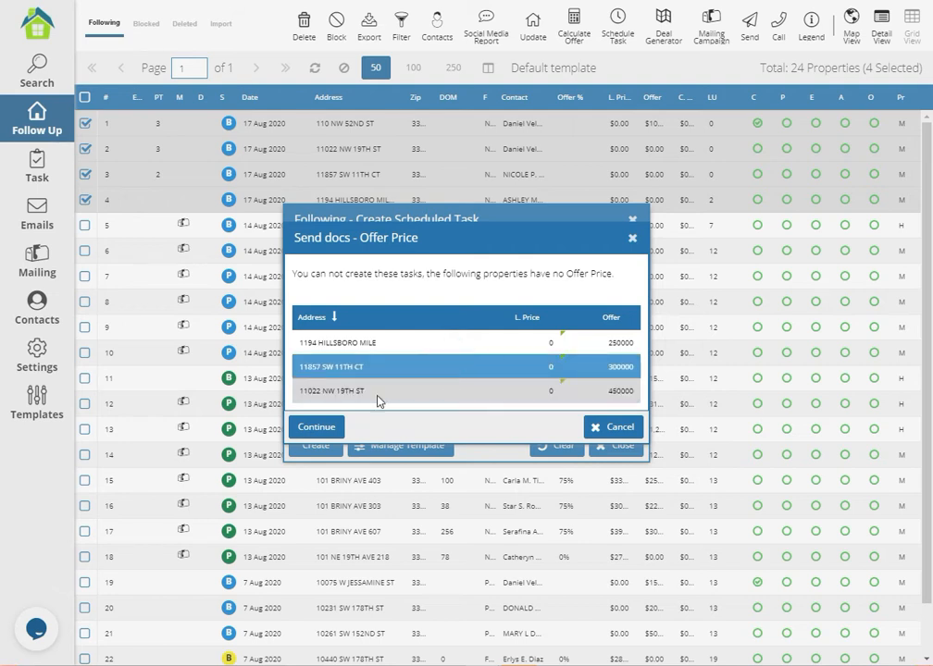
click(315, 427)
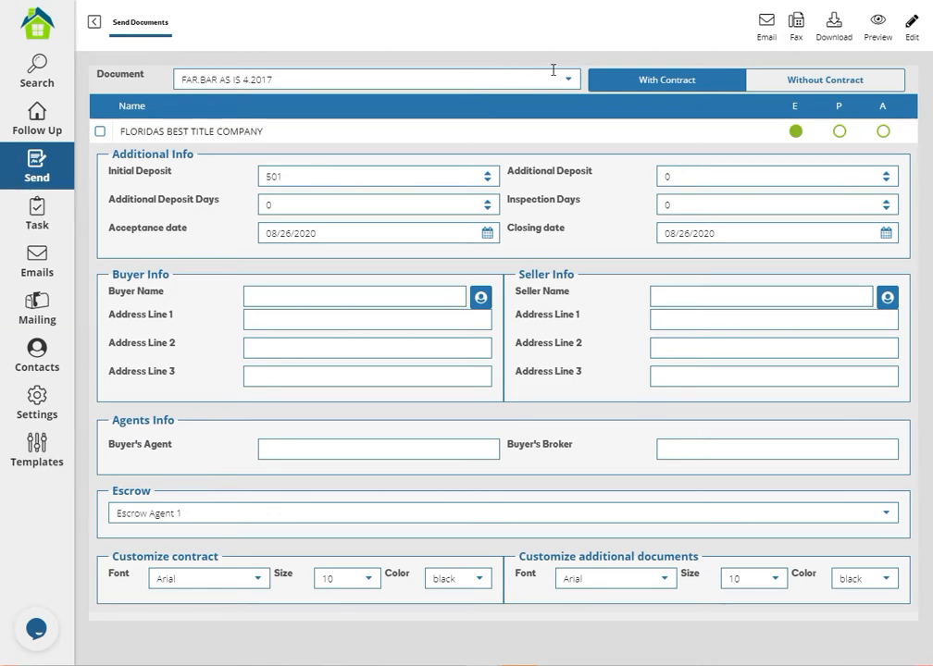
Create the document email tasks for the four properties and acknowledge the confirmation.
click(767, 23)
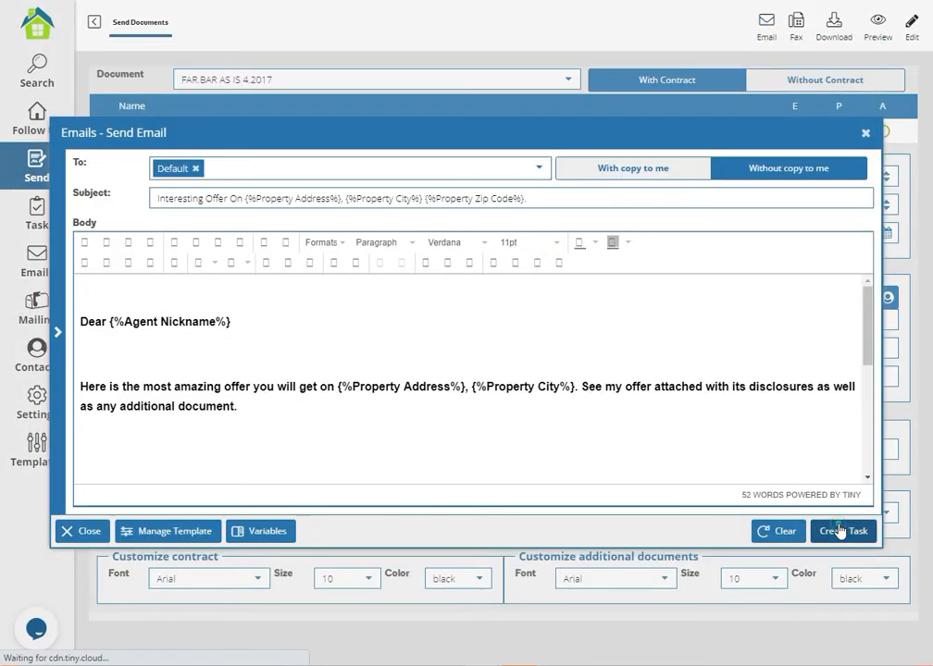
click(831, 531)
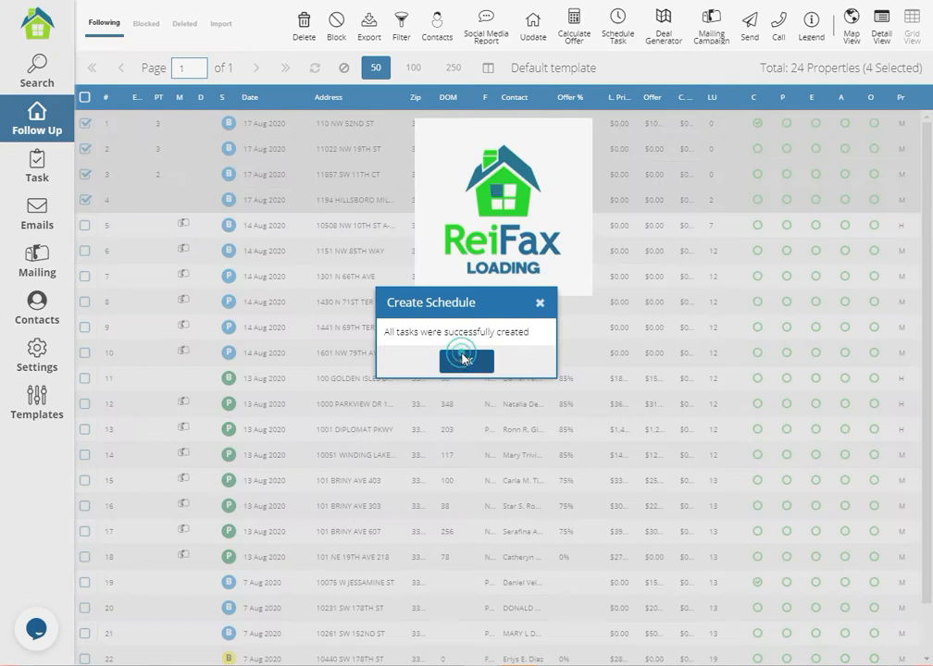
click(466, 360)
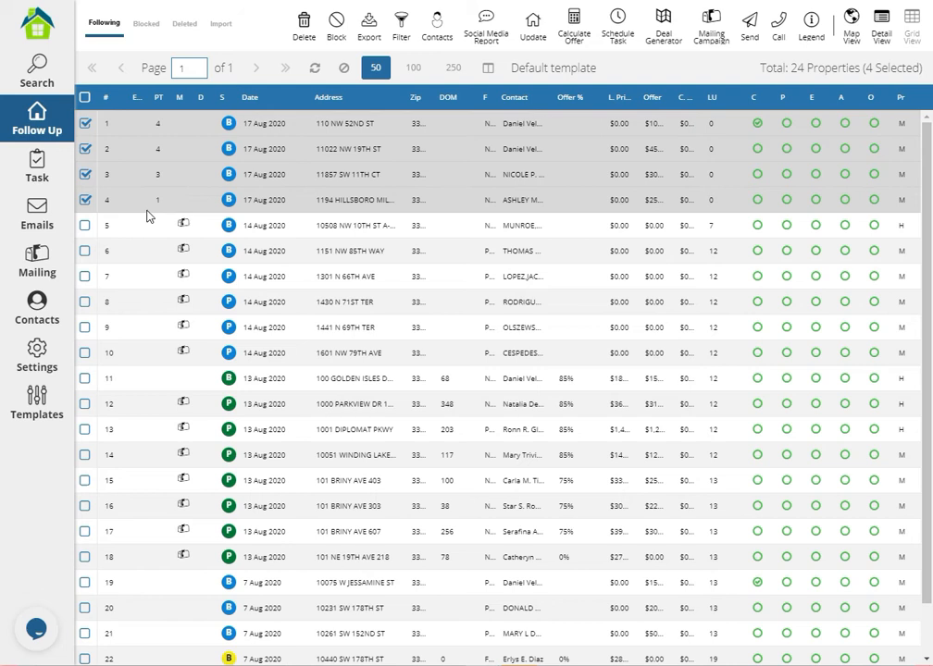
click(49, 167)
click(111, 26)
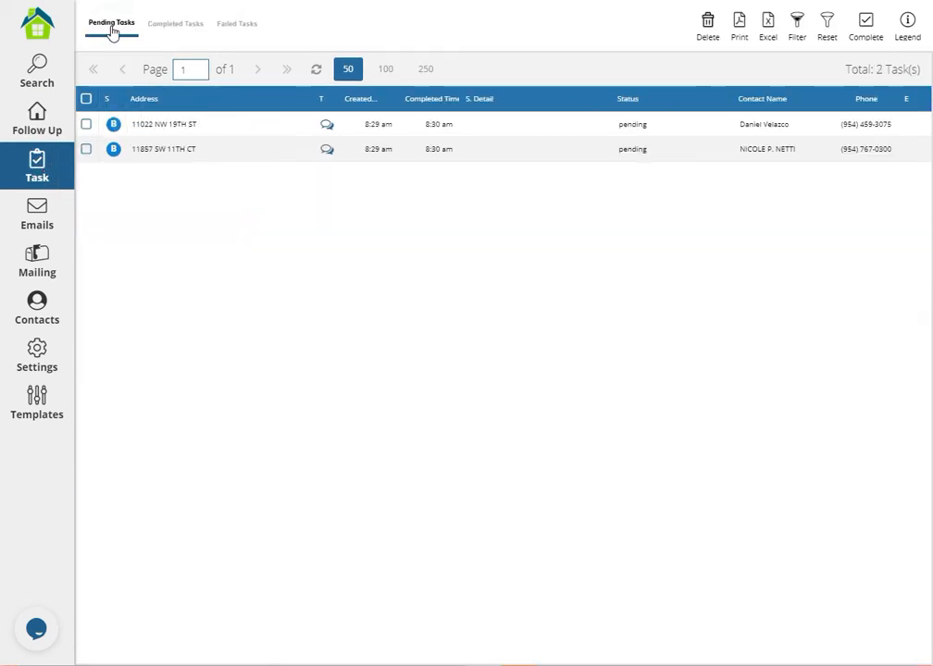
click(316, 70)
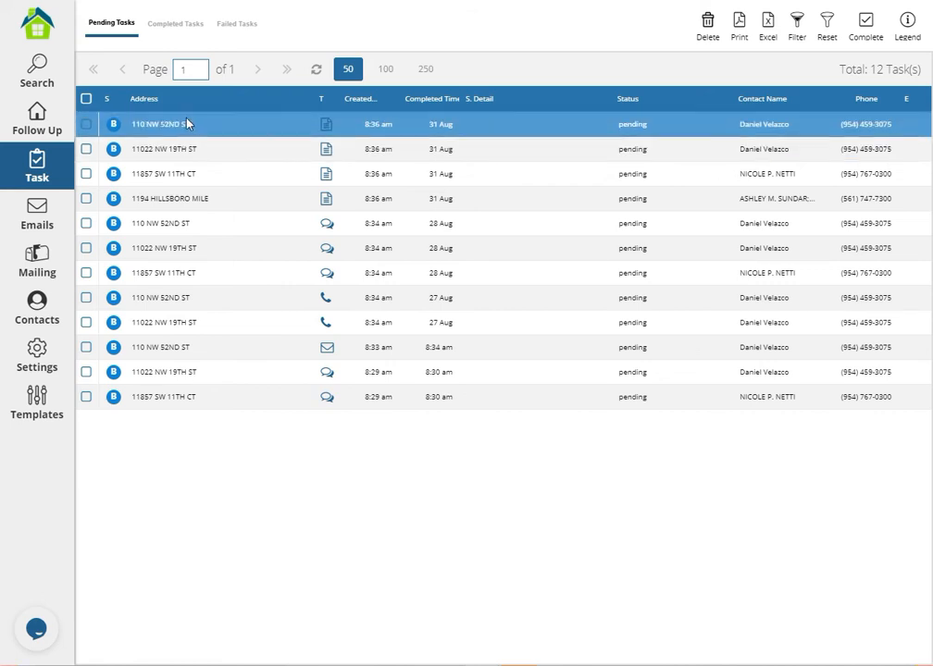
click(39, 119)
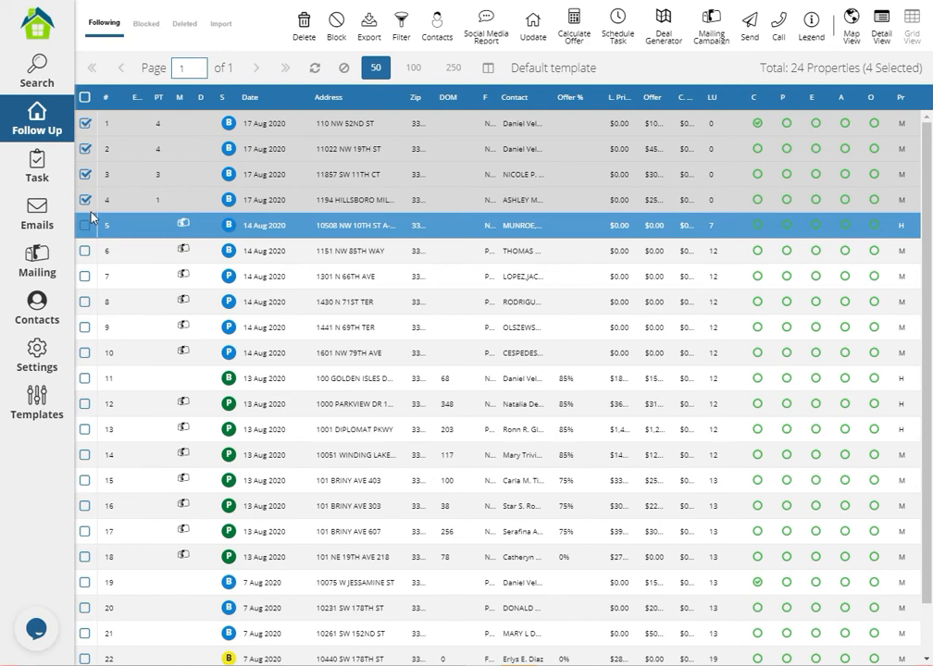
click(84, 123)
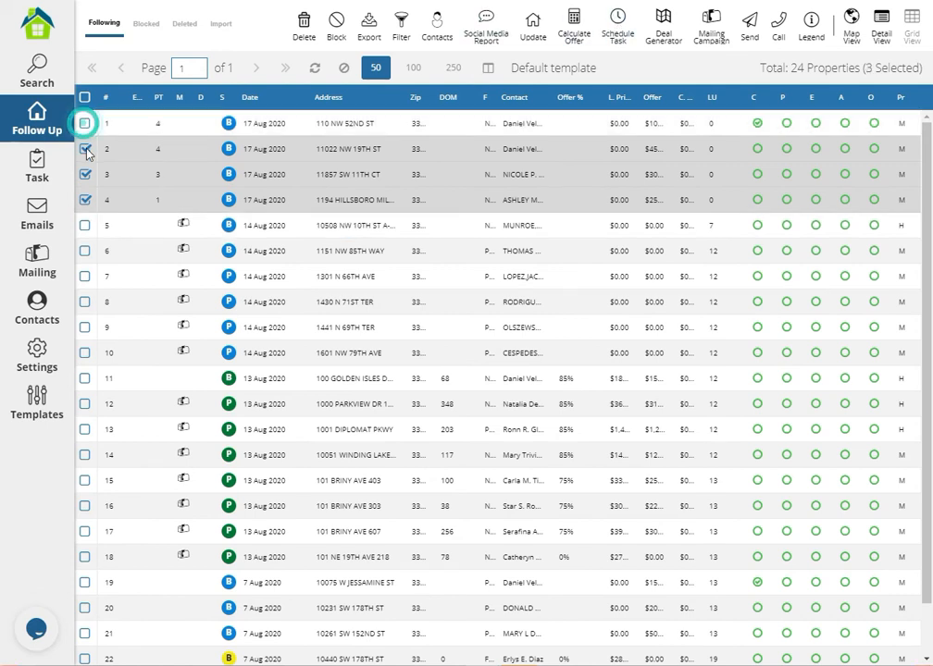
click(84, 149)
click(85, 174)
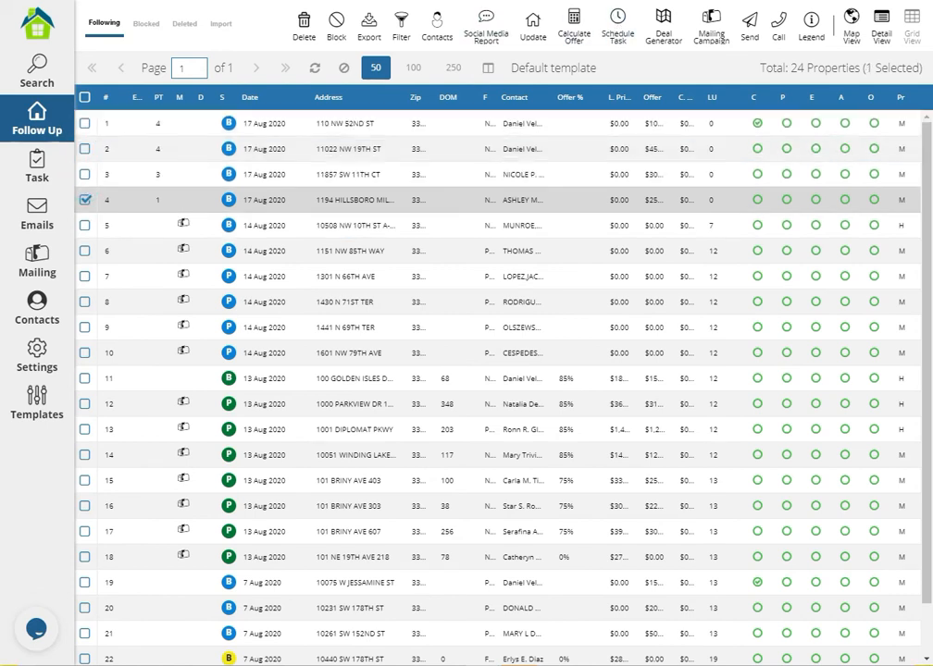
click(620, 37)
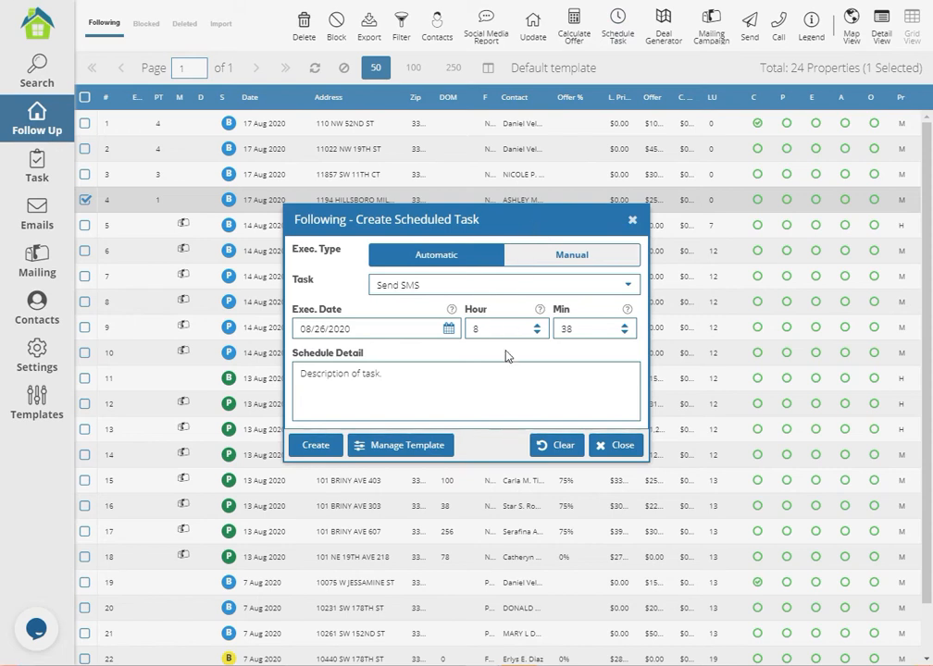
click(450, 330)
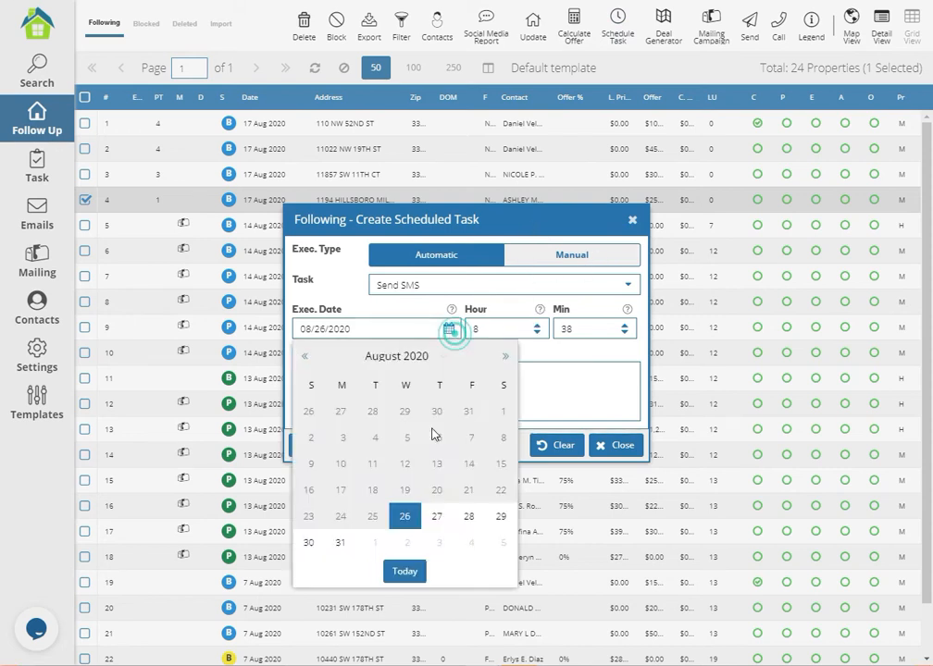
click(437, 517)
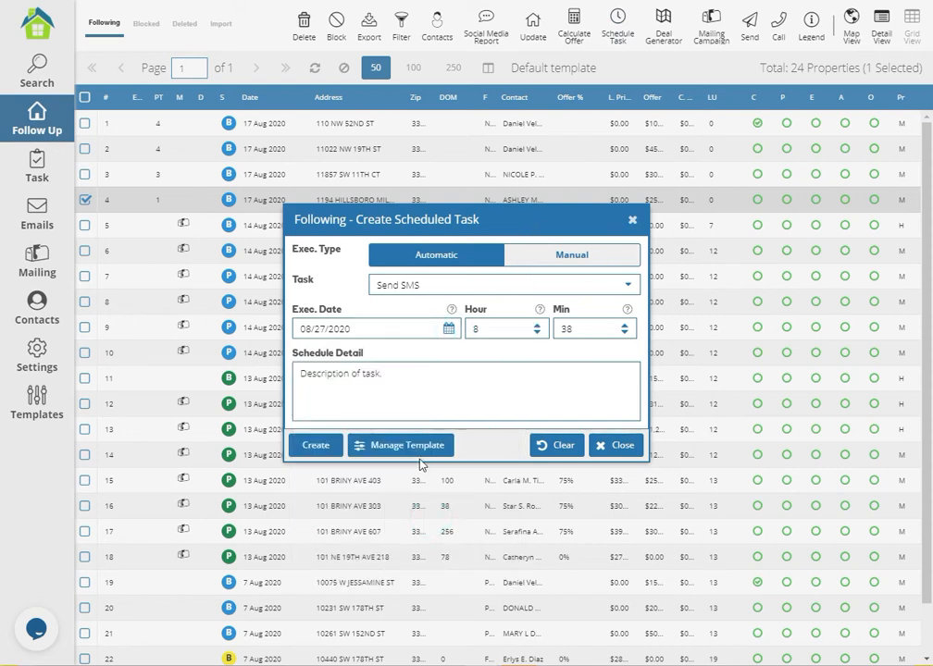
click(333, 446)
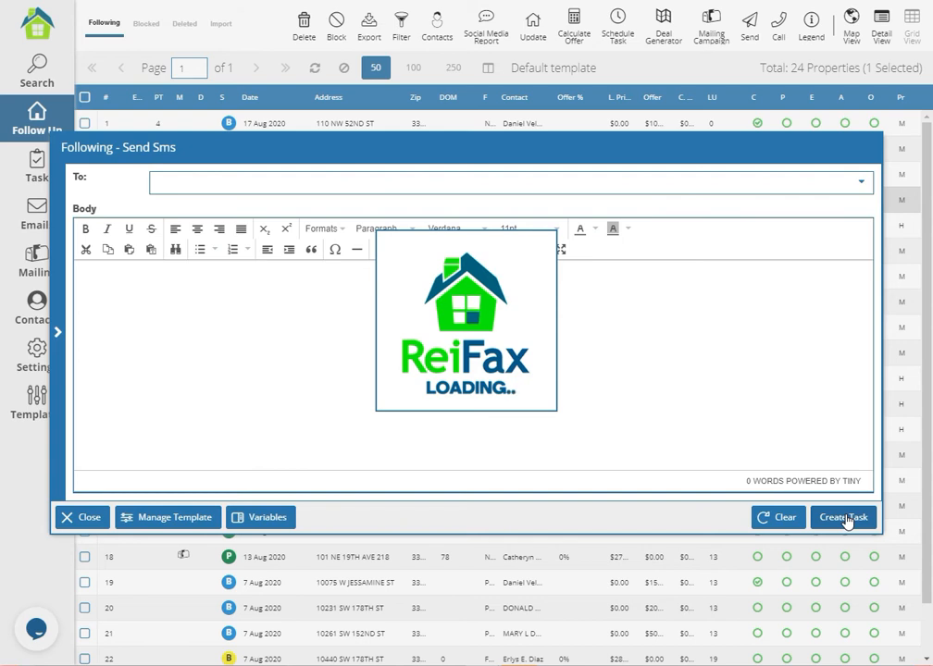
click(843, 519)
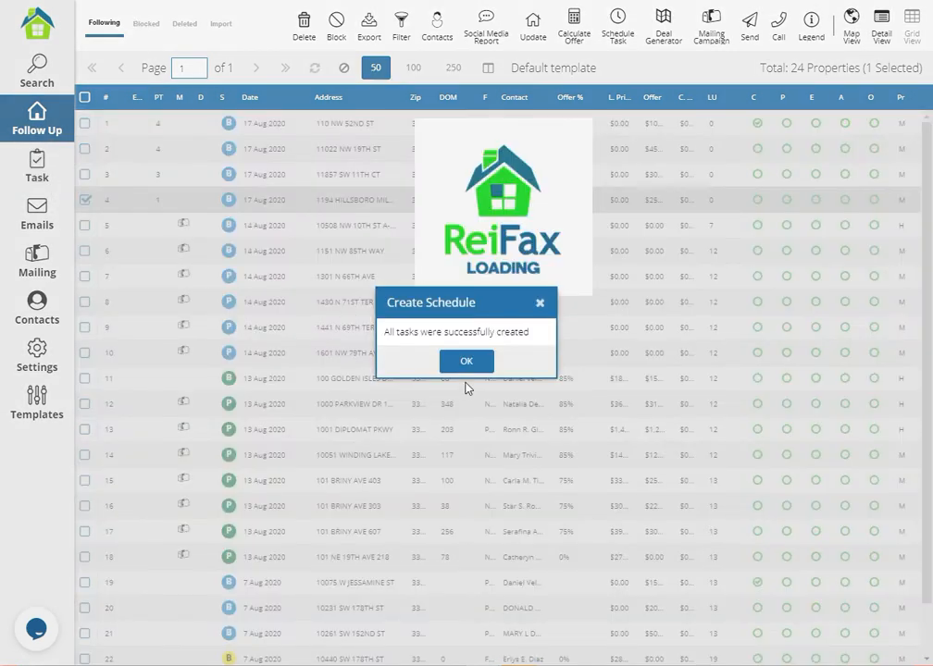
click(460, 364)
click(13, 175)
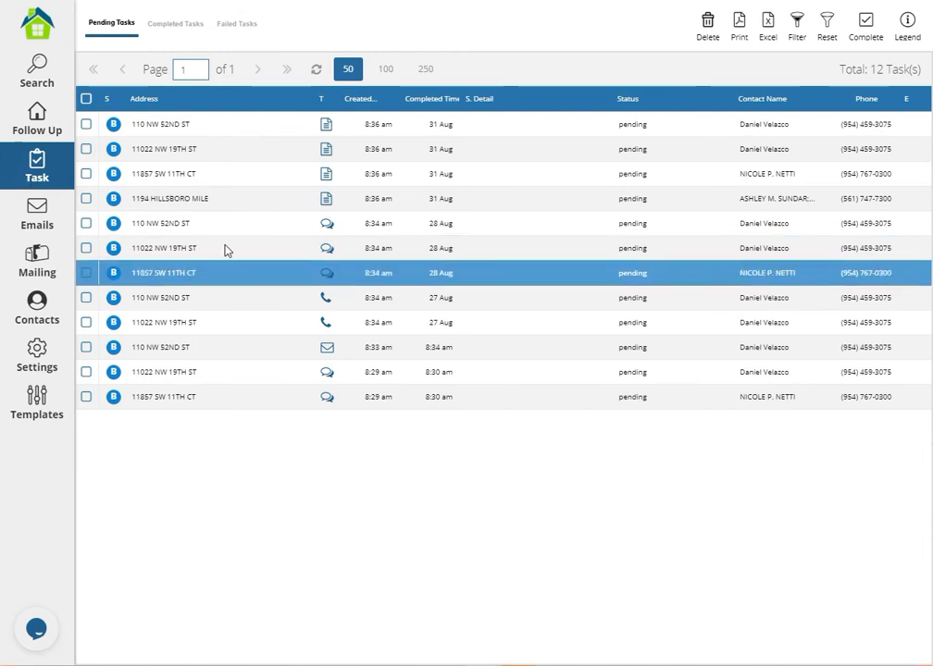
click(316, 69)
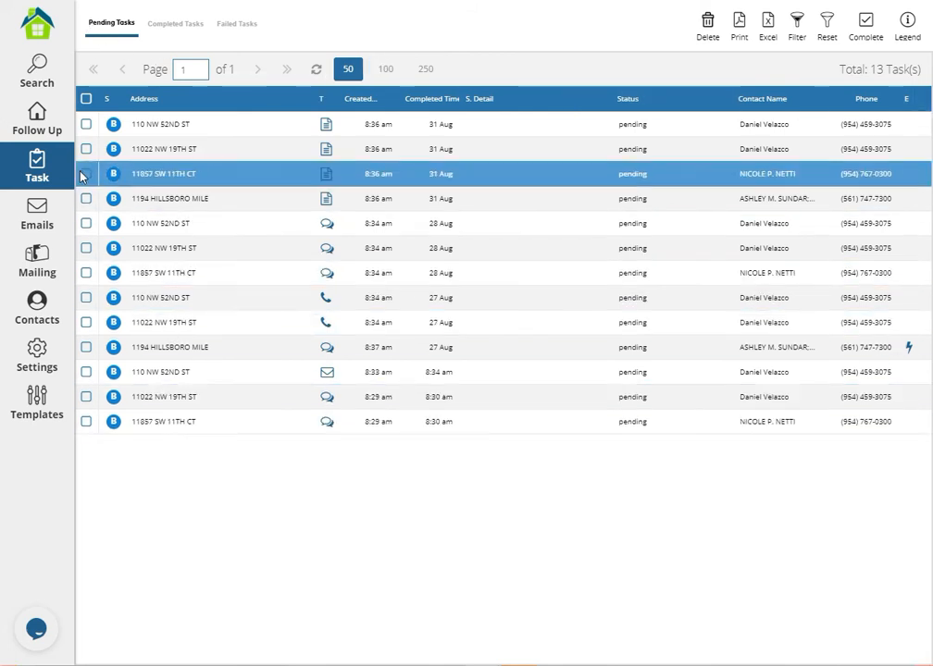
click(86, 124)
click(86, 149)
click(86, 173)
click(86, 198)
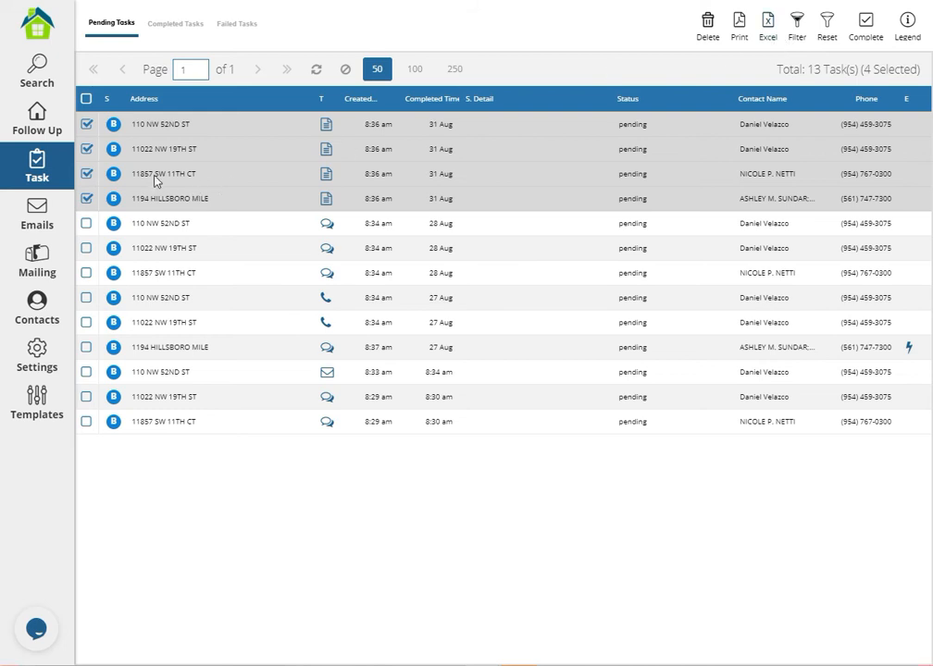
click(86, 173)
click(87, 199)
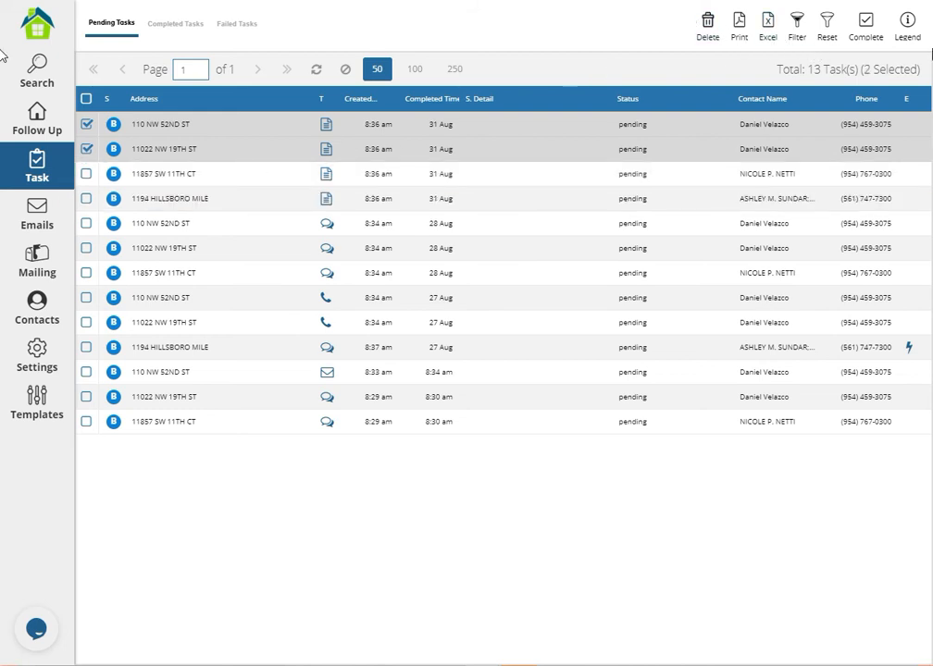
Execute the two selected document tasks and acknowledge the tasks-done message.
click(862, 32)
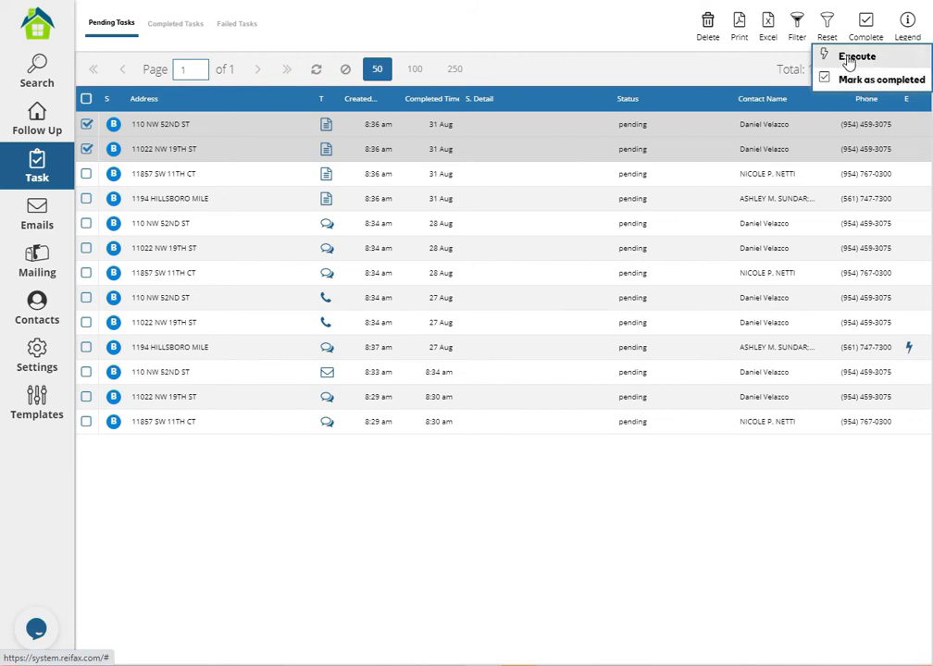
click(848, 58)
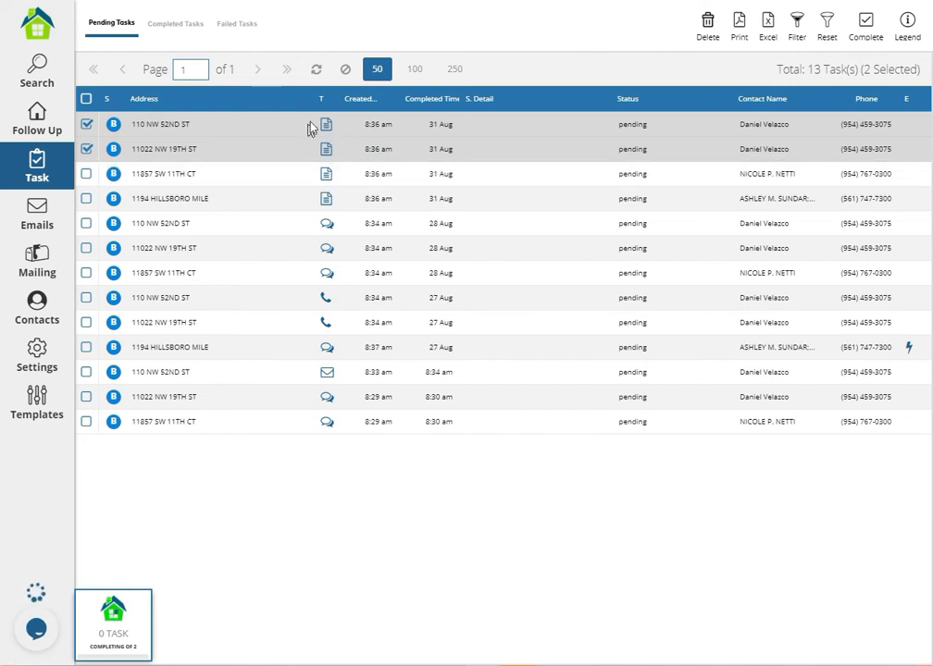
click(860, 29)
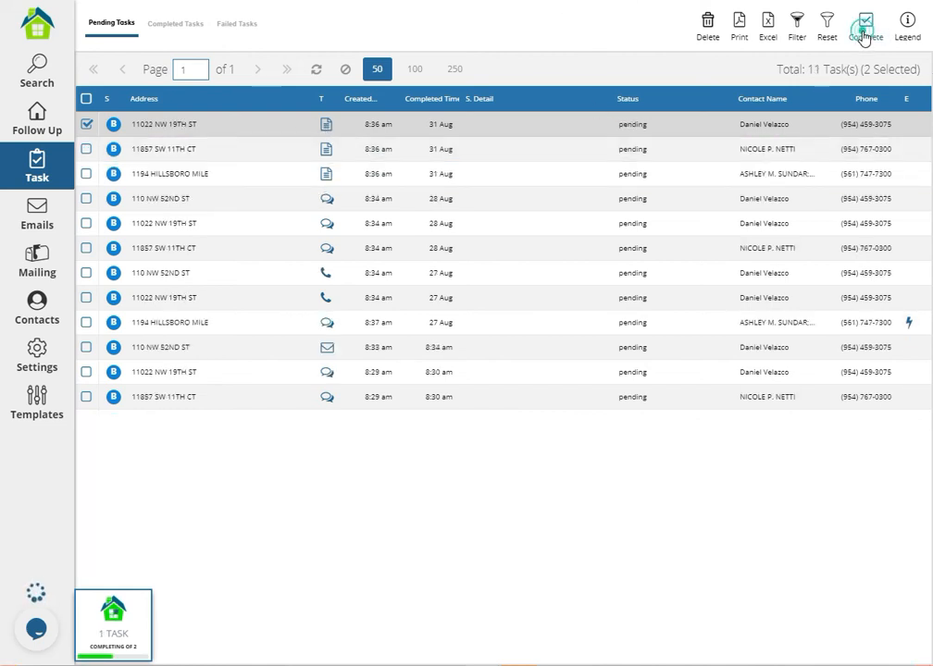
click(862, 35)
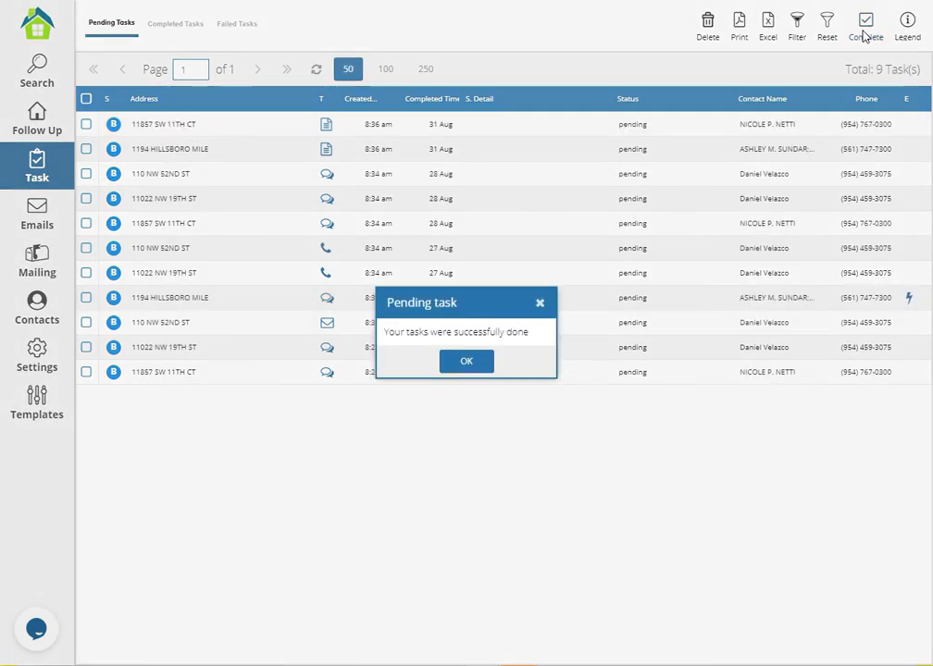
click(474, 366)
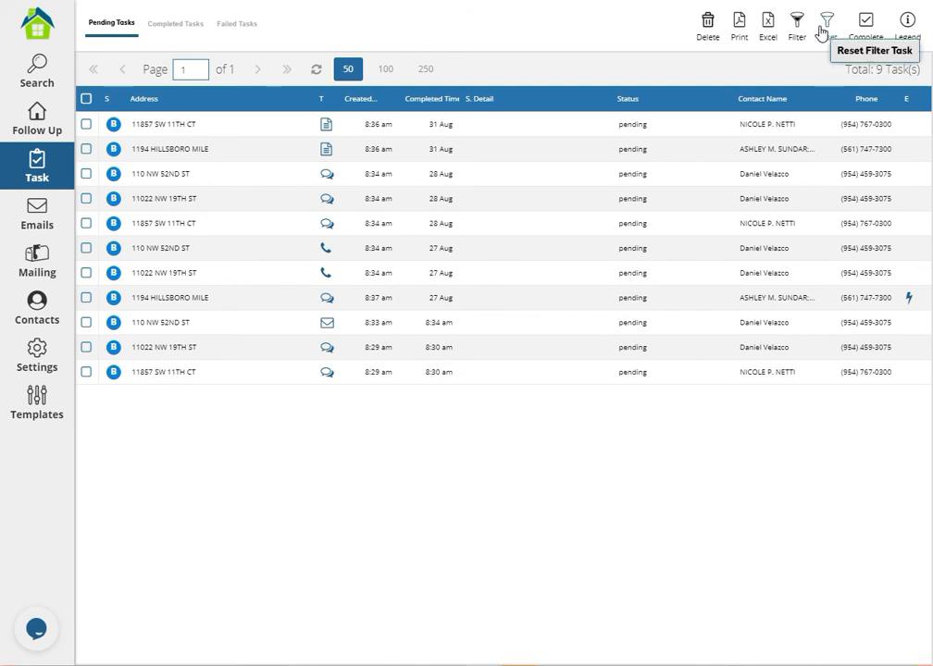
click(83, 278)
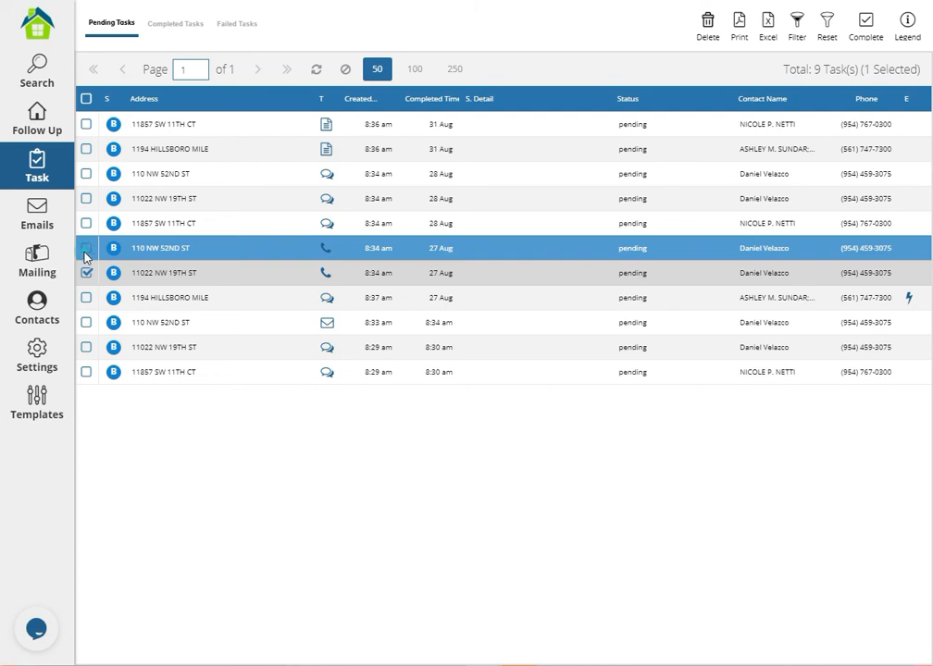
click(86, 250)
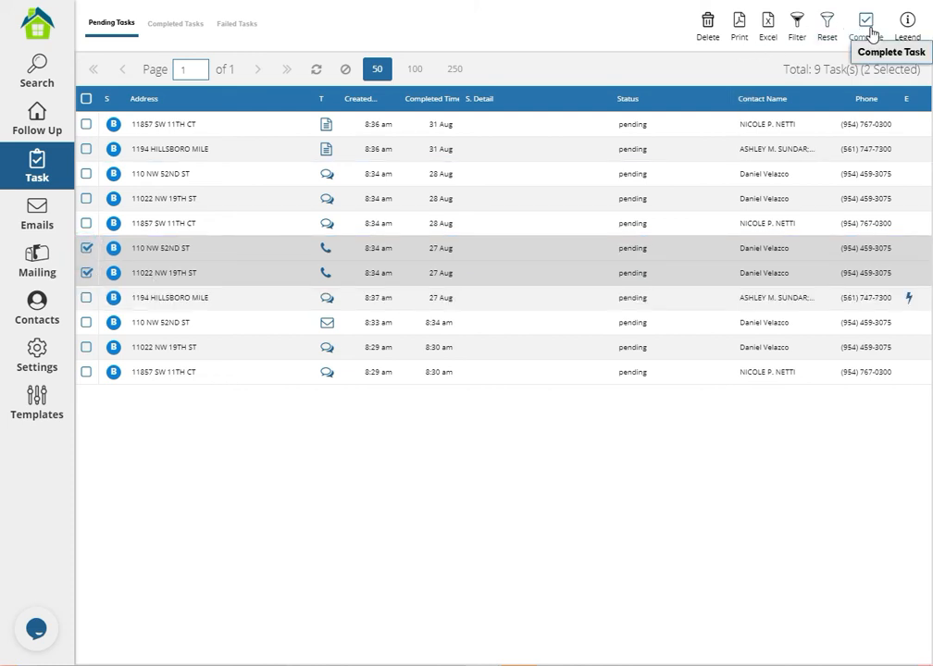
click(325, 250)
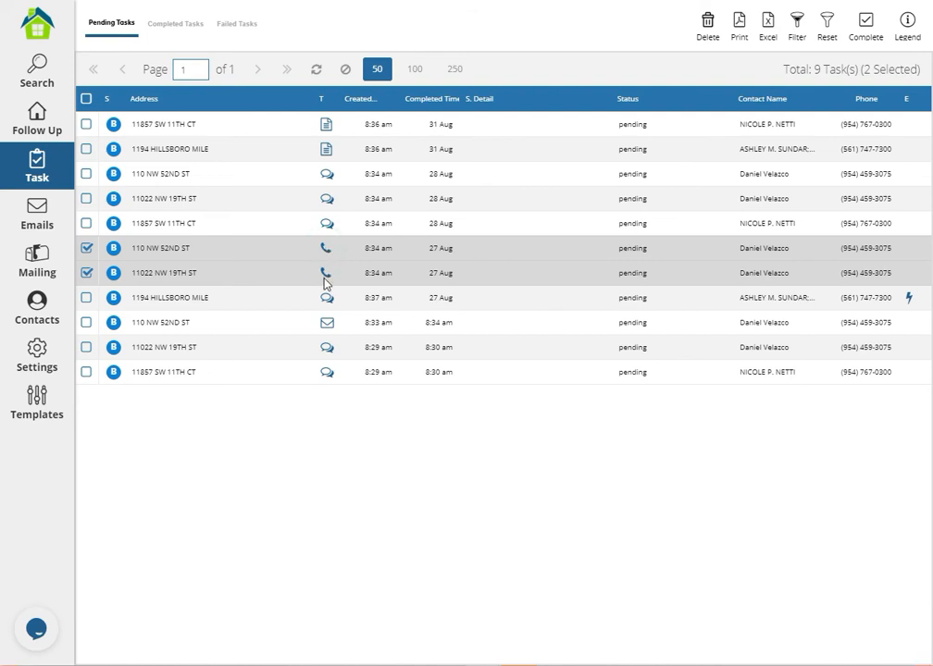
click(867, 42)
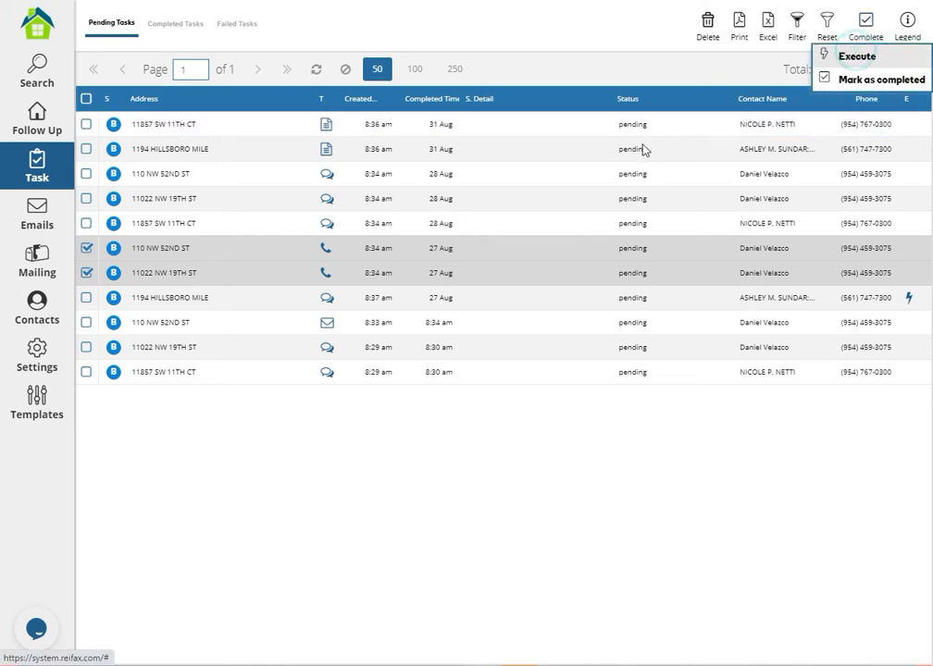
click(833, 57)
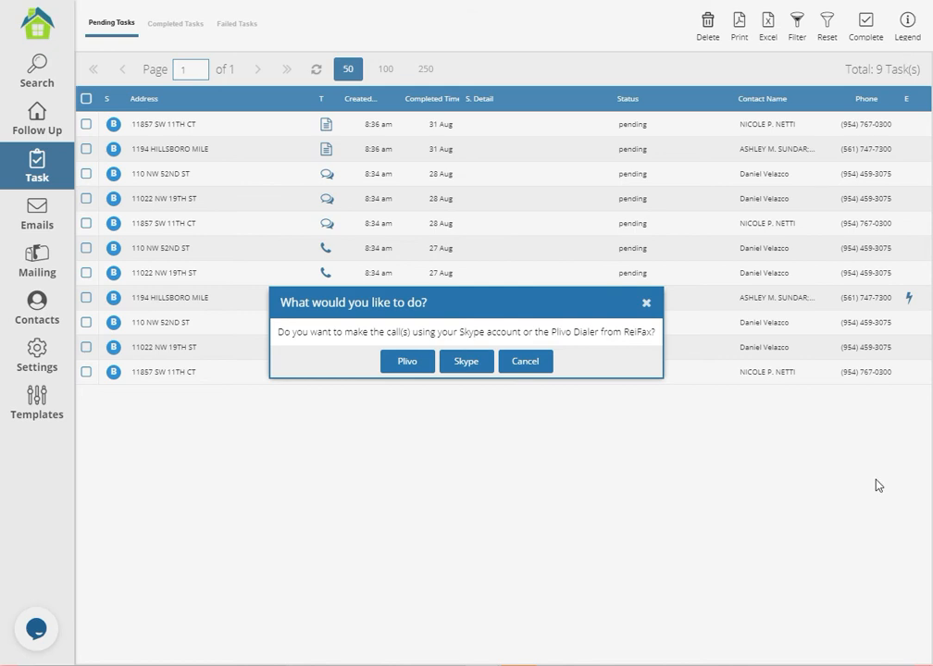
click(407, 368)
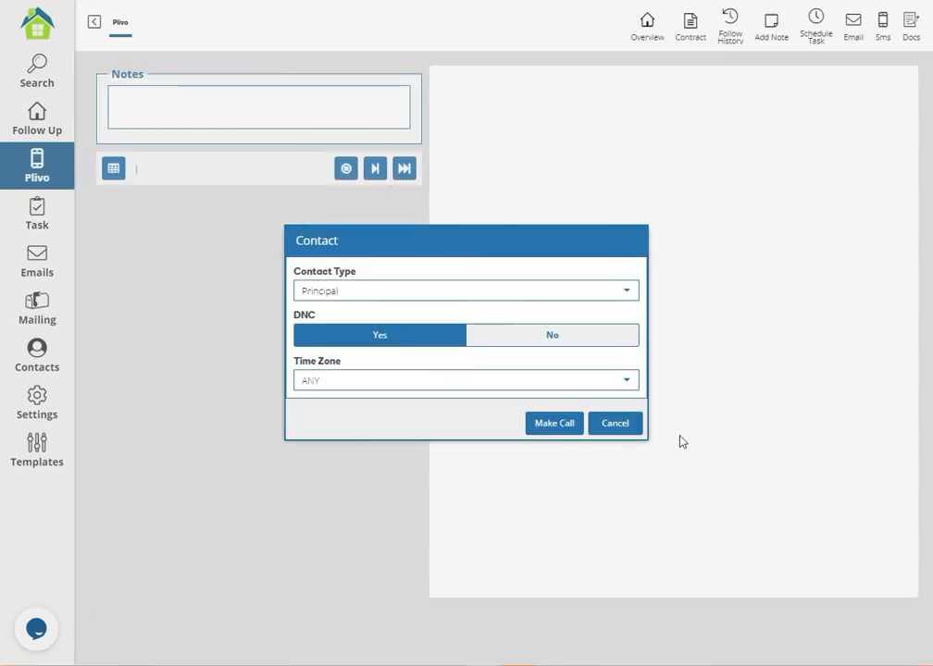
click(560, 425)
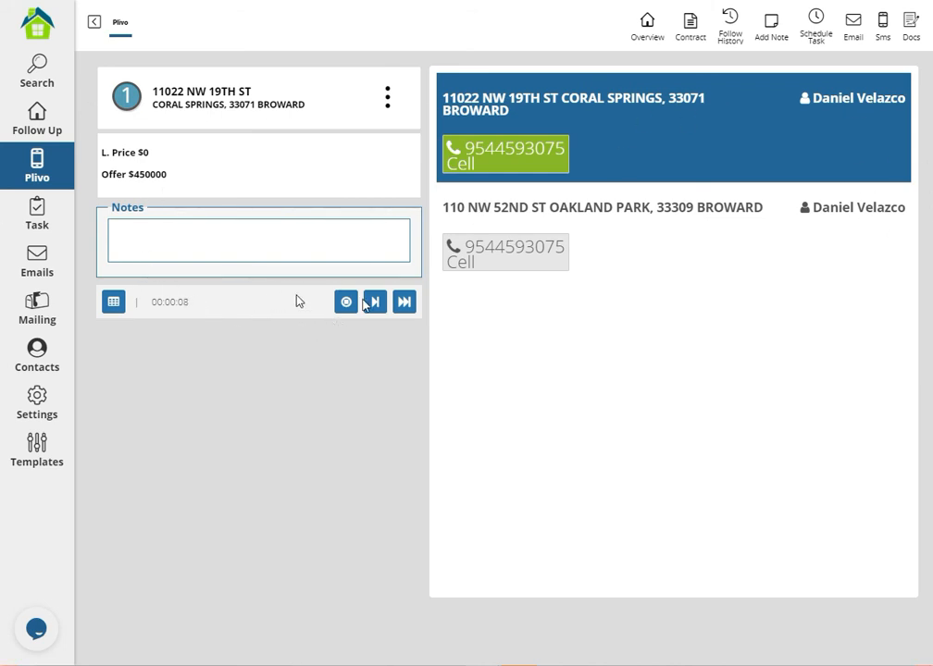
click(346, 307)
click(405, 303)
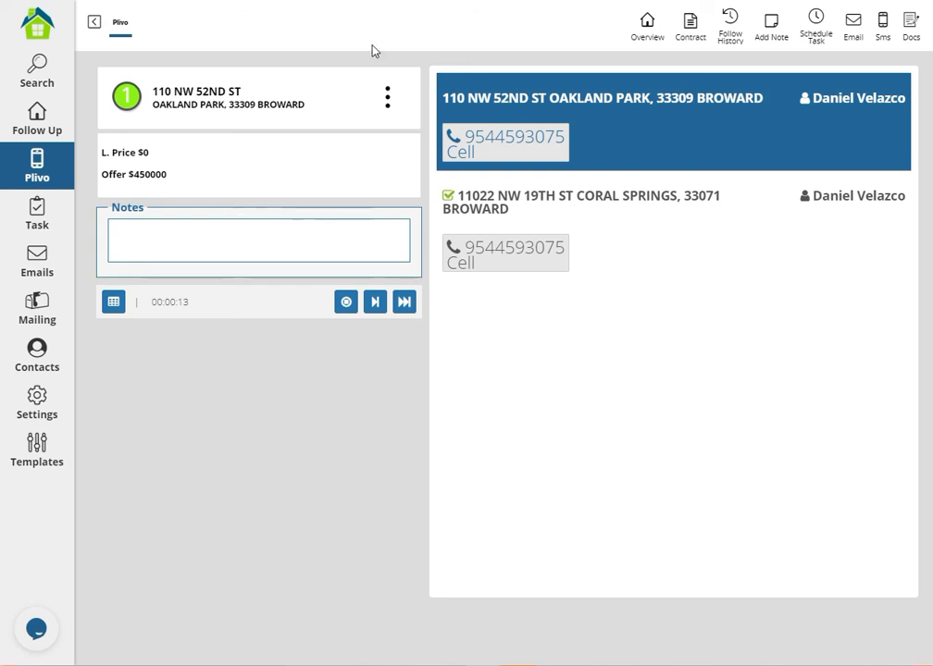
click(346, 304)
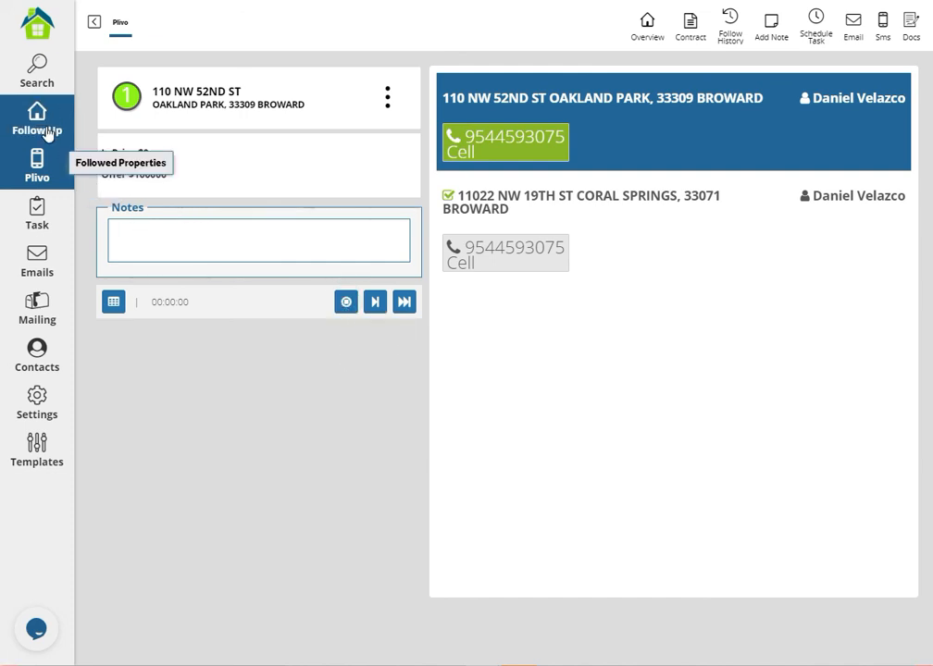
click(39, 228)
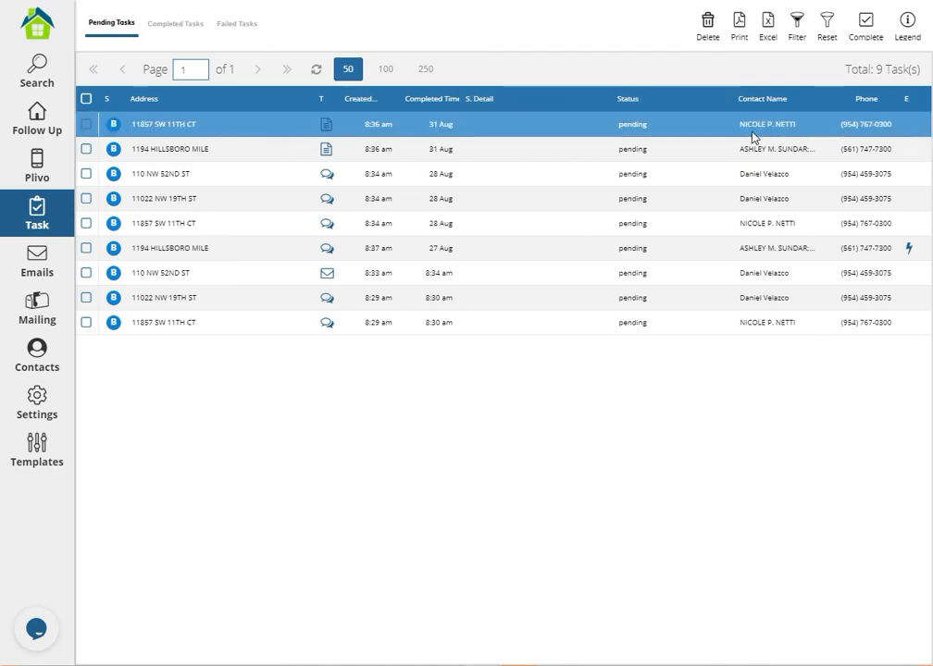
click(748, 135)
click(790, 127)
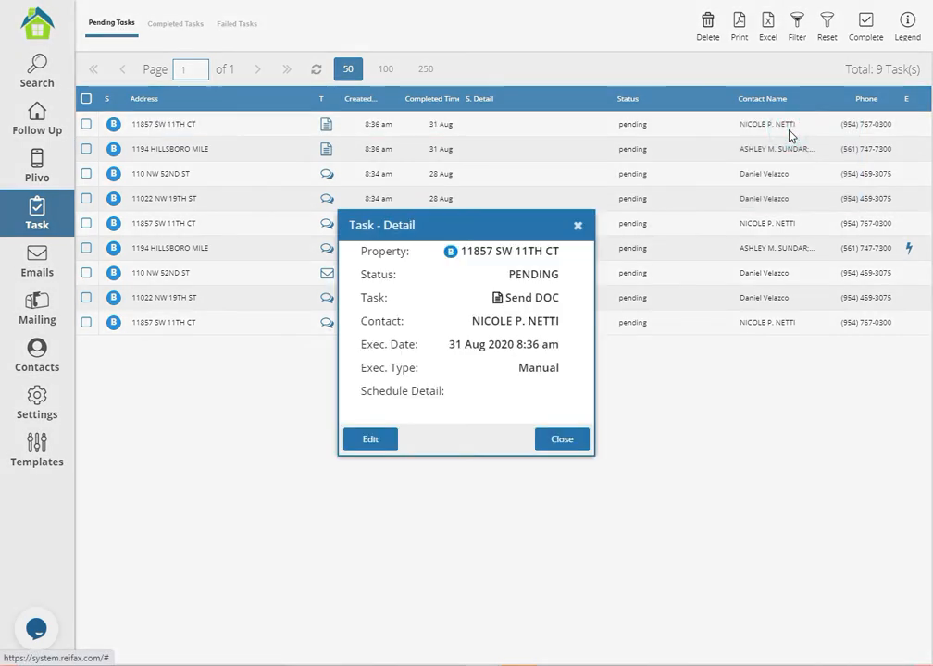
drag(508, 362, 588, 376)
click(564, 372)
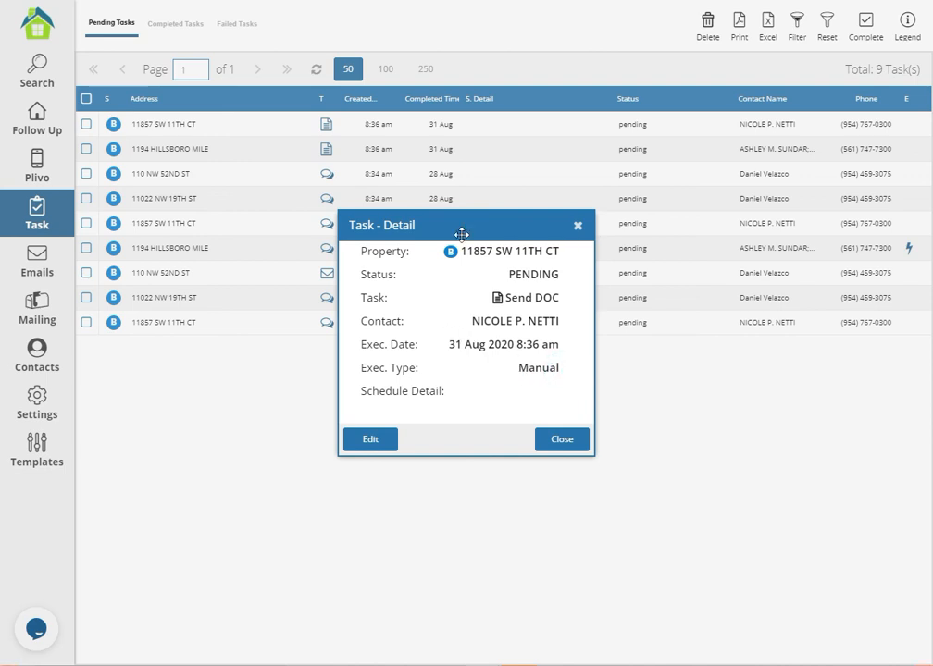
click(576, 227)
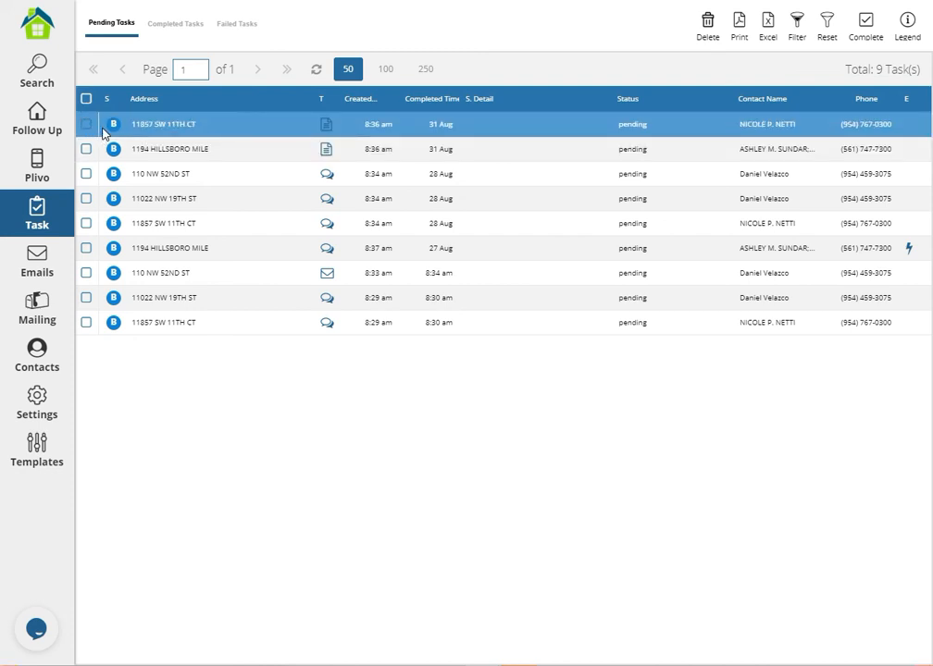
click(86, 298)
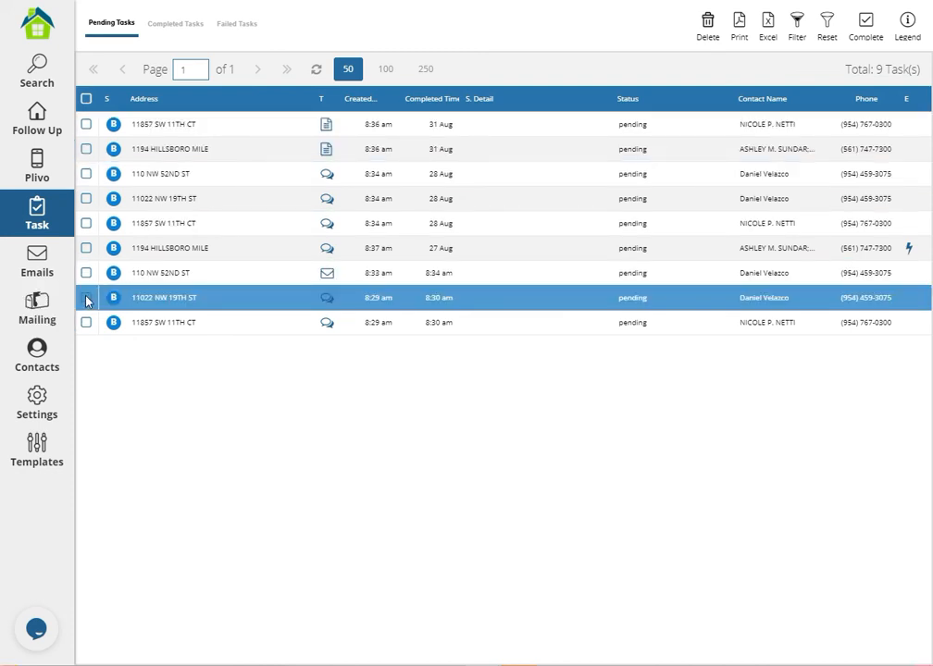
Mark the two older chat tasks completed, then delete all remaining pending tasks.
click(86, 322)
click(865, 23)
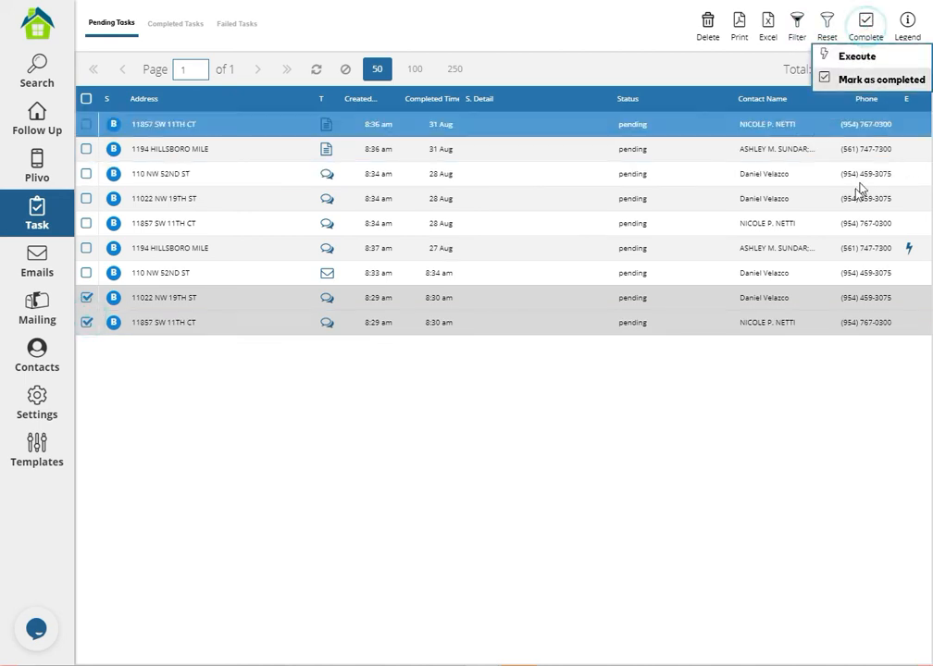
click(853, 81)
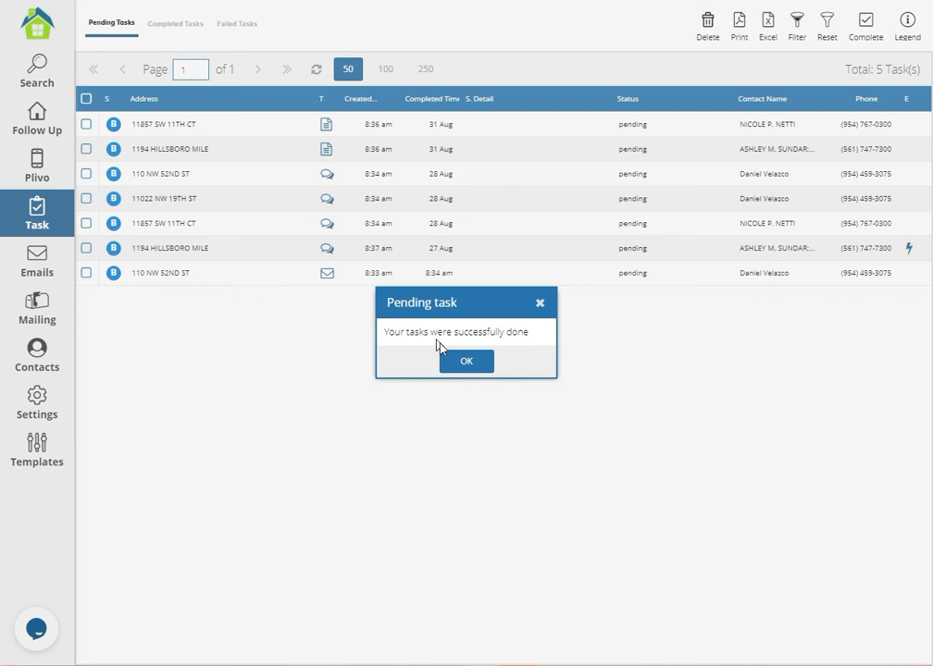
click(467, 359)
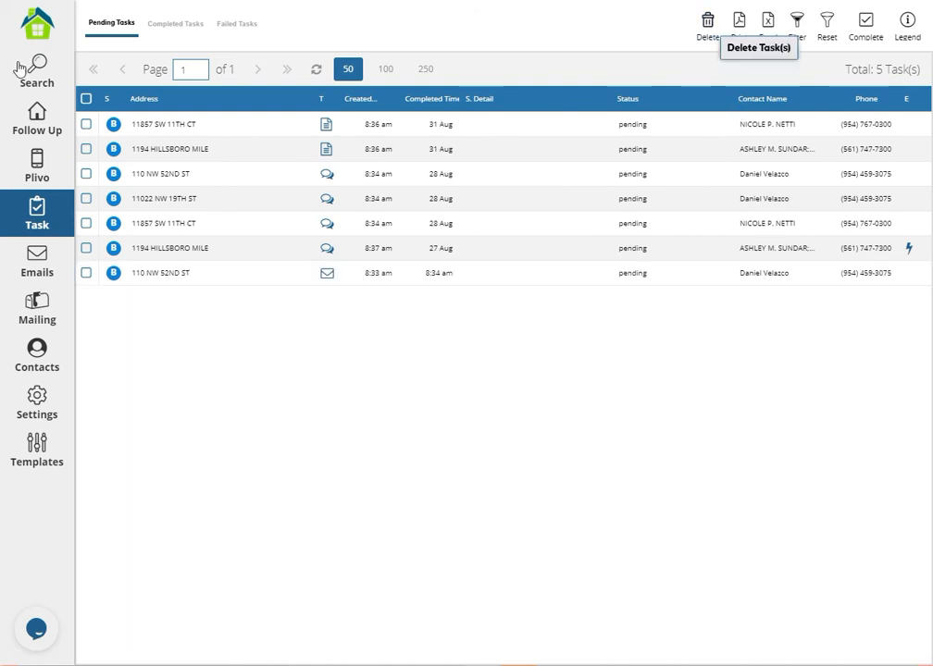
click(86, 99)
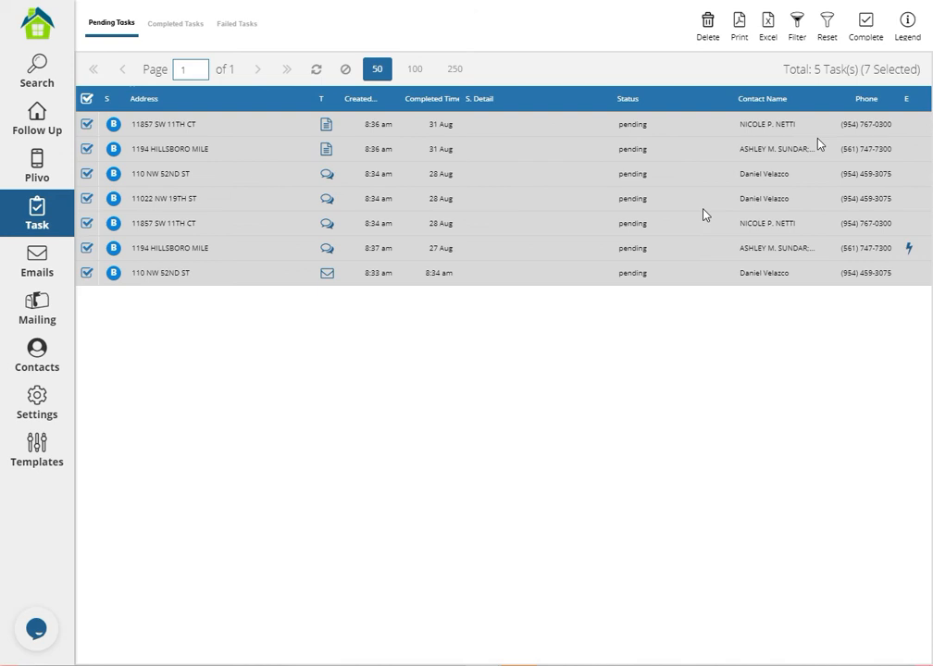
click(708, 35)
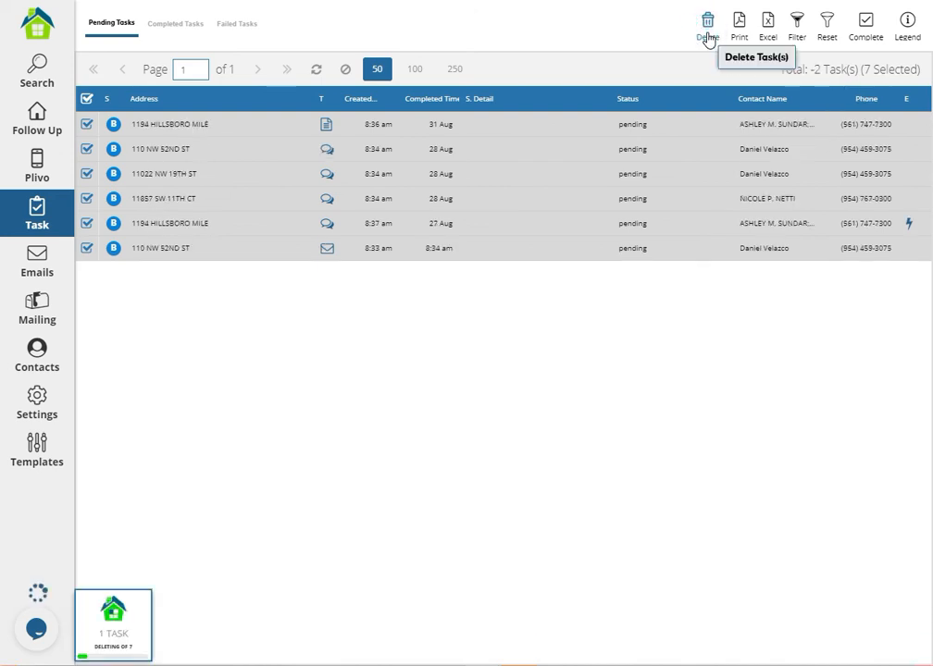